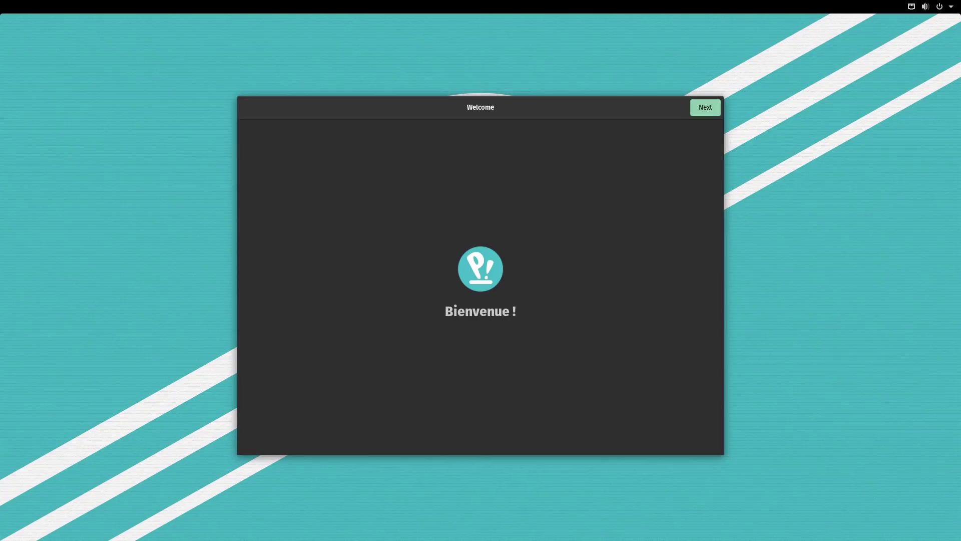
Keep the English (US) keyboard layout, try Light, then settle on the Dark appearance
left_click(714, 113)
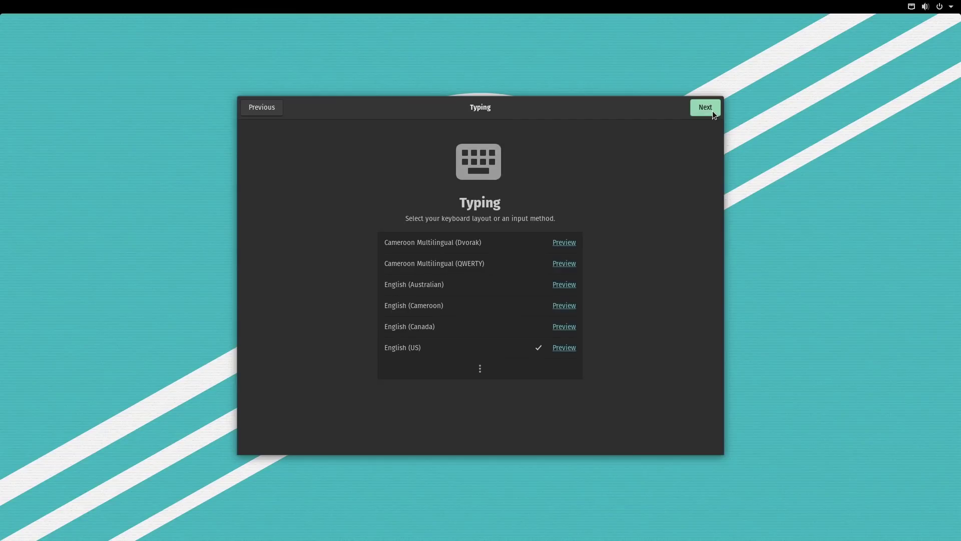
left_click(713, 113)
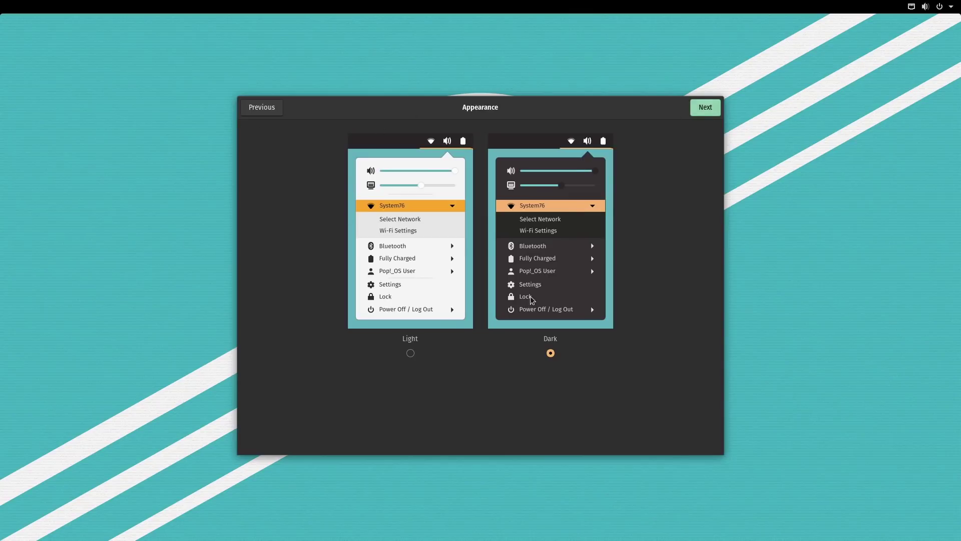
left_click(400, 233)
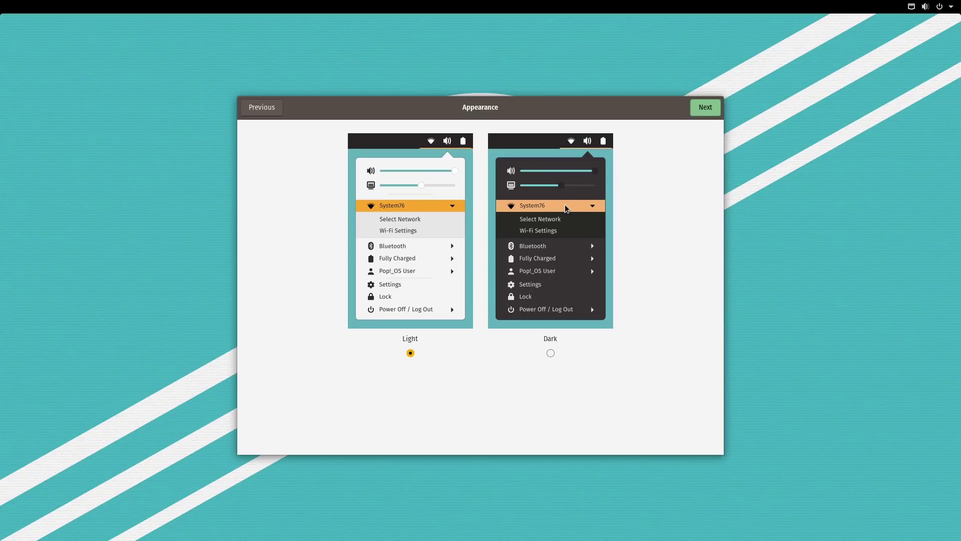
left_click(566, 208)
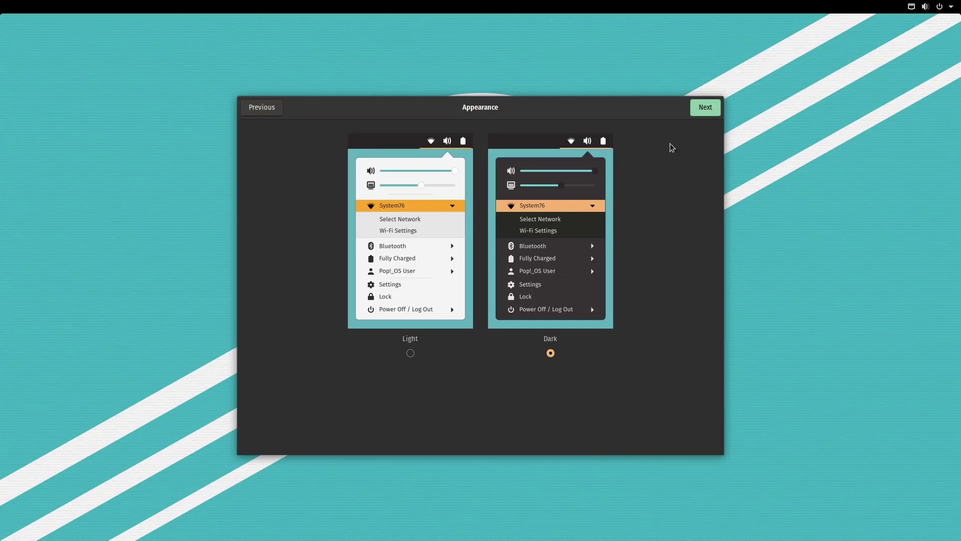
left_click(706, 110)
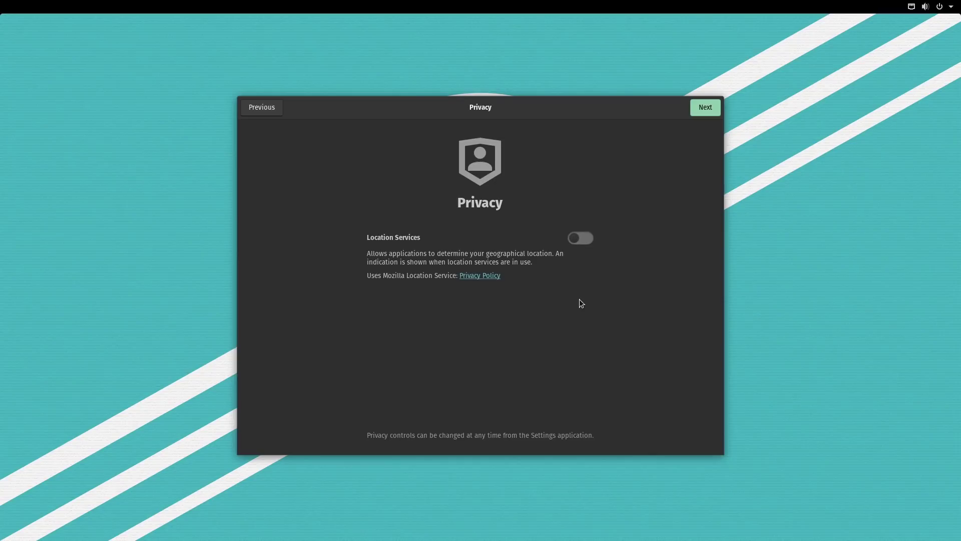
Leave location services off, keep the New York time zone, and skip online accounts
left_click(708, 110)
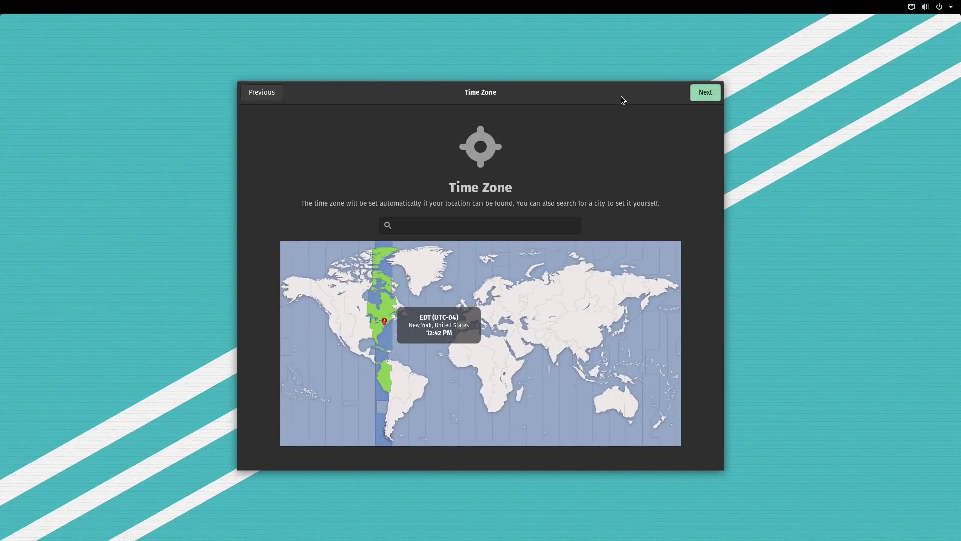
left_click(710, 93)
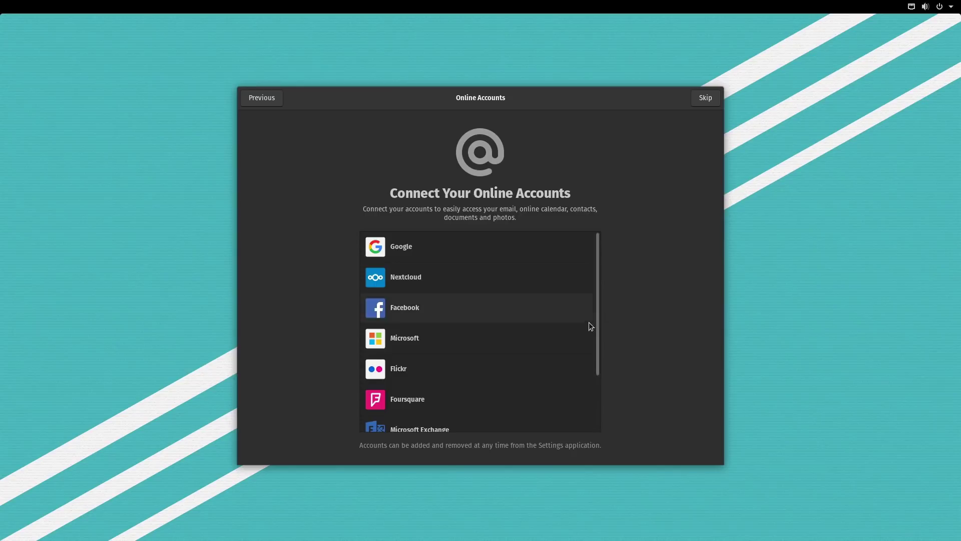
left_click_drag(598, 339, 611, 415)
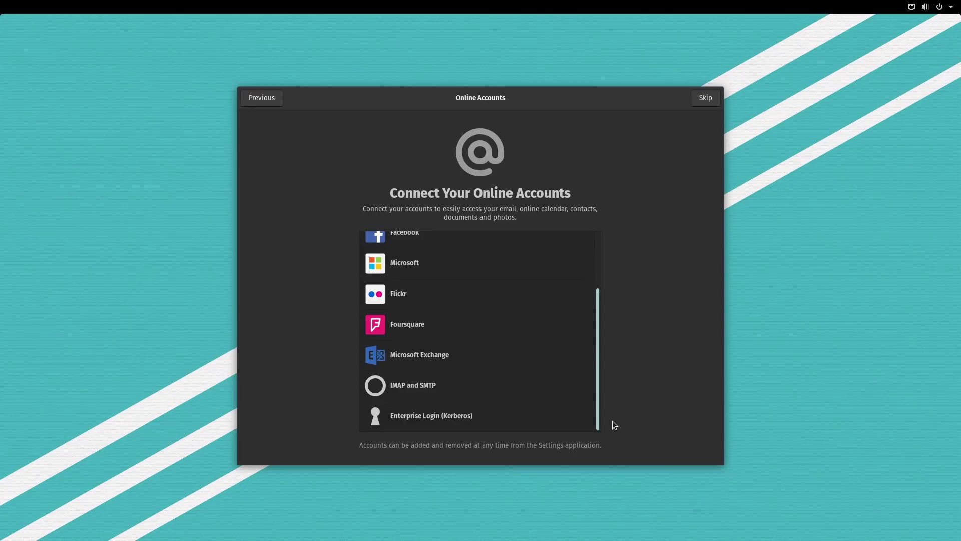
left_click_drag(615, 424, 641, 297)
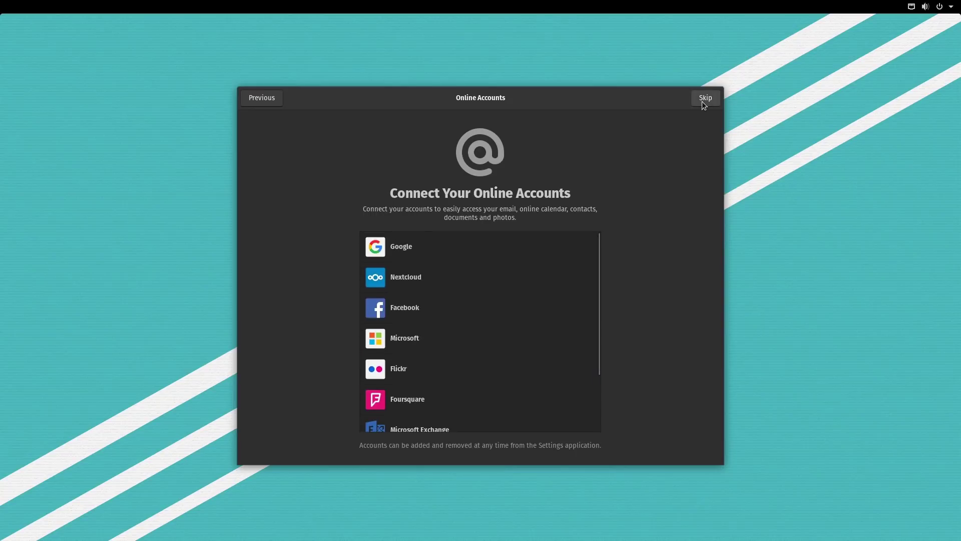
left_click(704, 104)
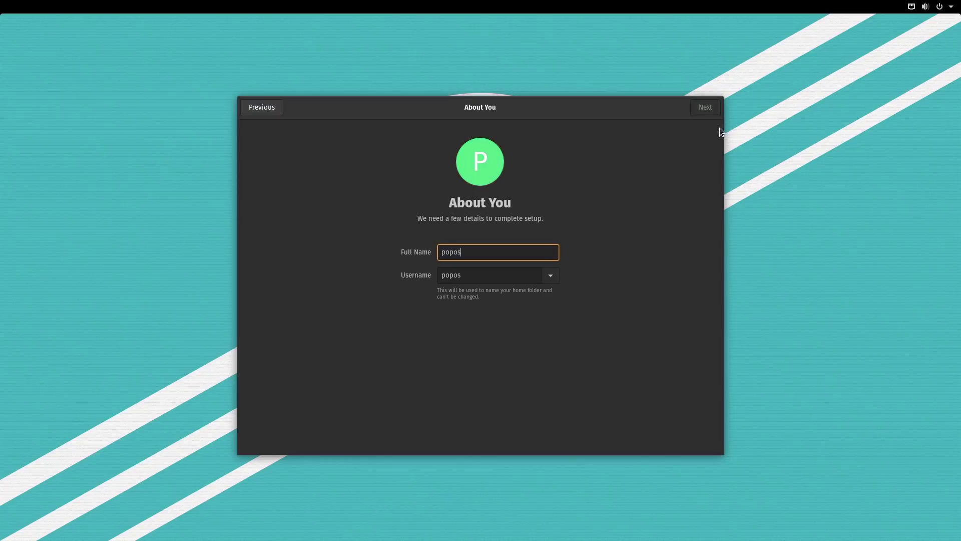
Enter the account's full name, set and confirm its password, and start using Pop!_OS
left_click(706, 110)
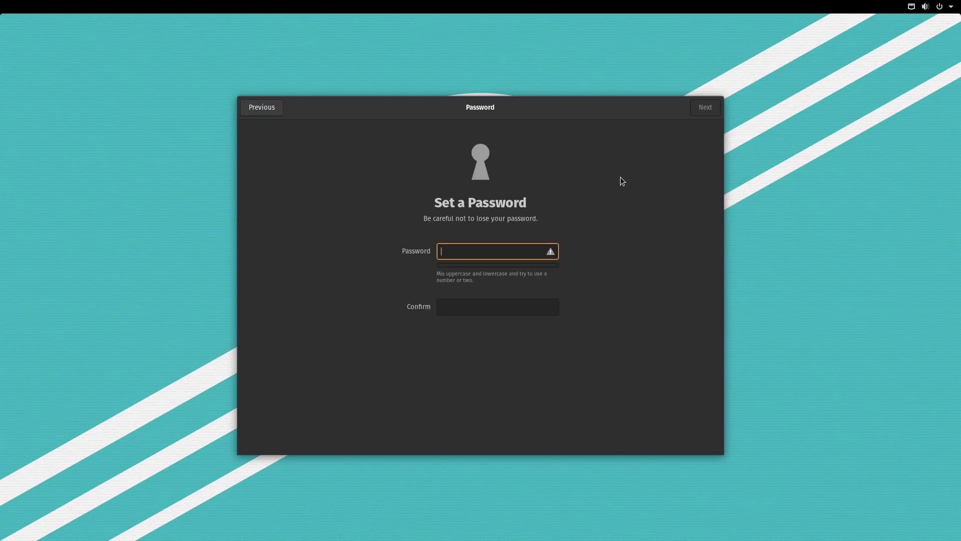
key("Tab")
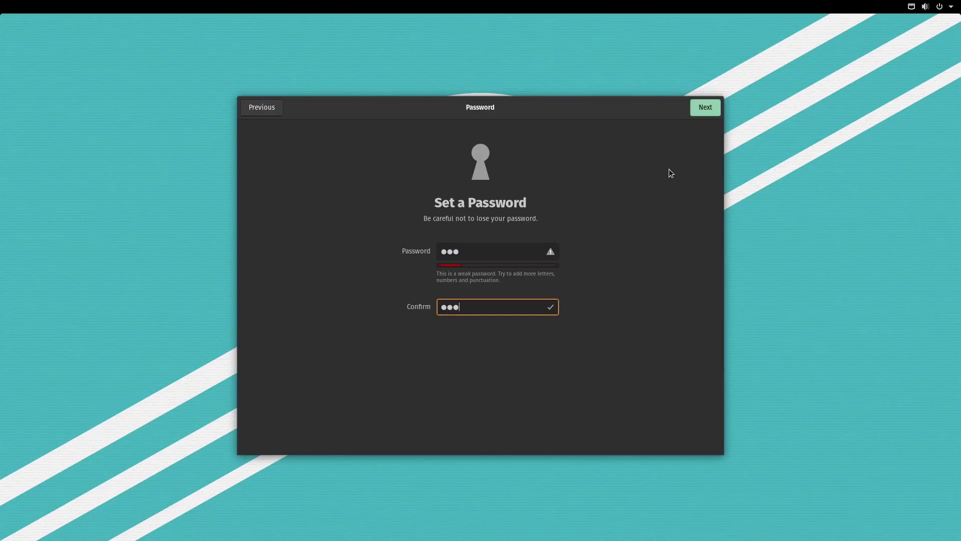
left_click(712, 106)
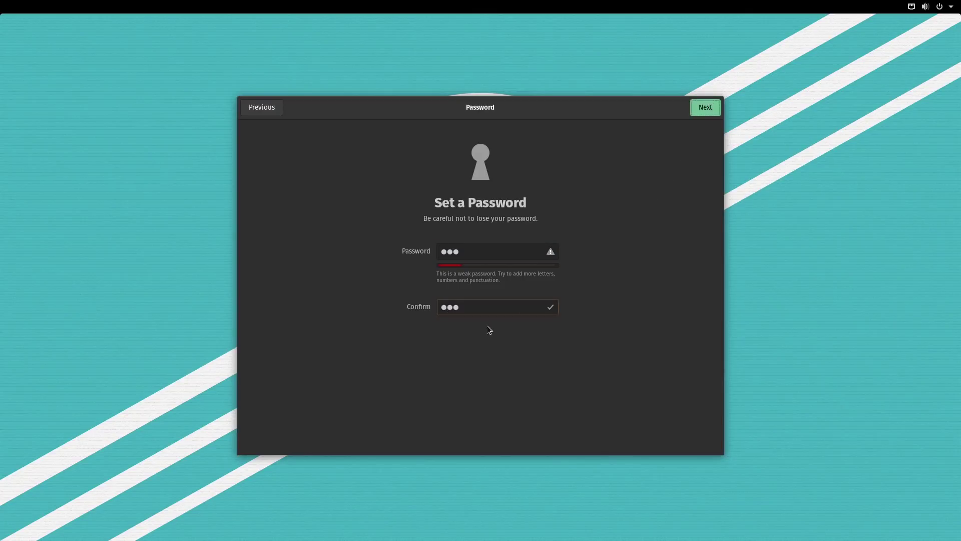
left_click(507, 343)
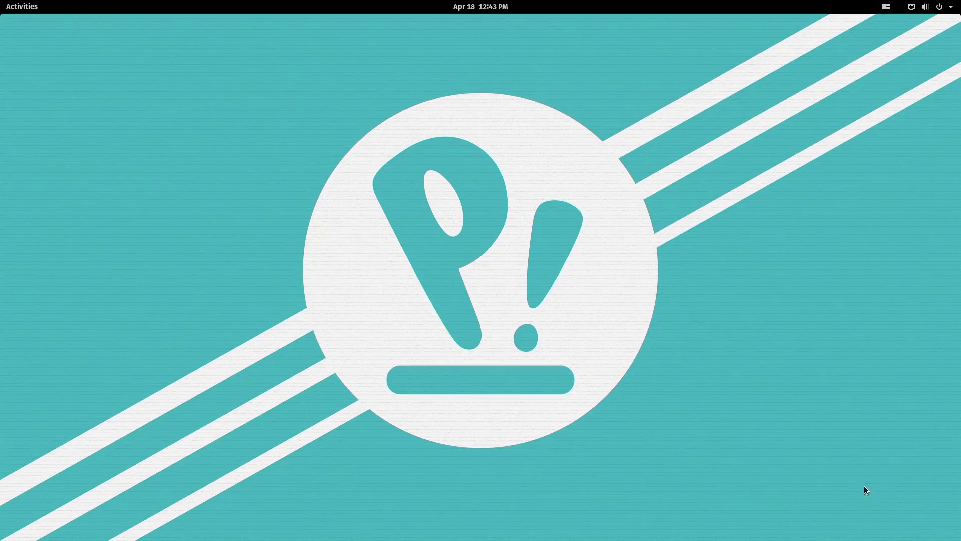
Open Settings from the status menu, view About, Firmware and OS Upgrade, then close it
left_click(952, 6)
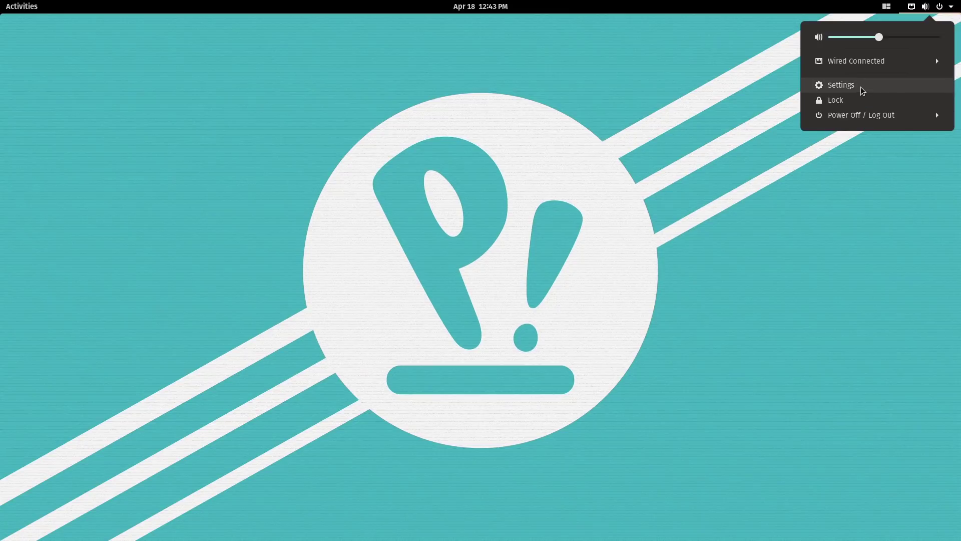
left_click(842, 85)
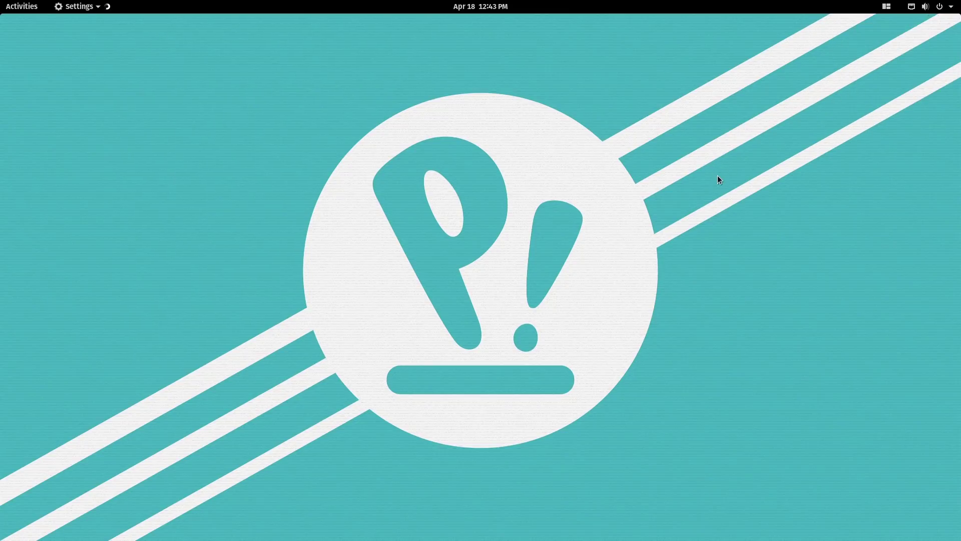
scroll(269, 468, "down", 5)
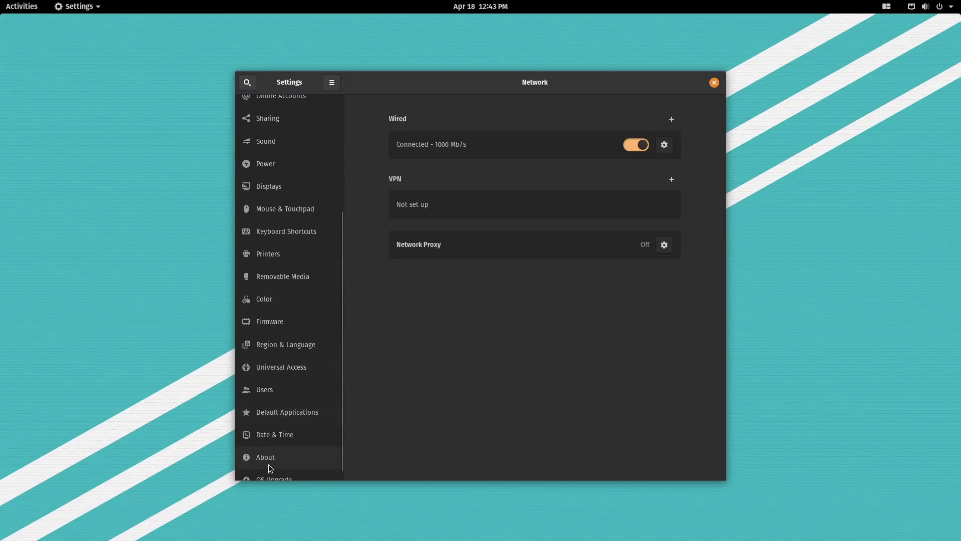
left_click(279, 446)
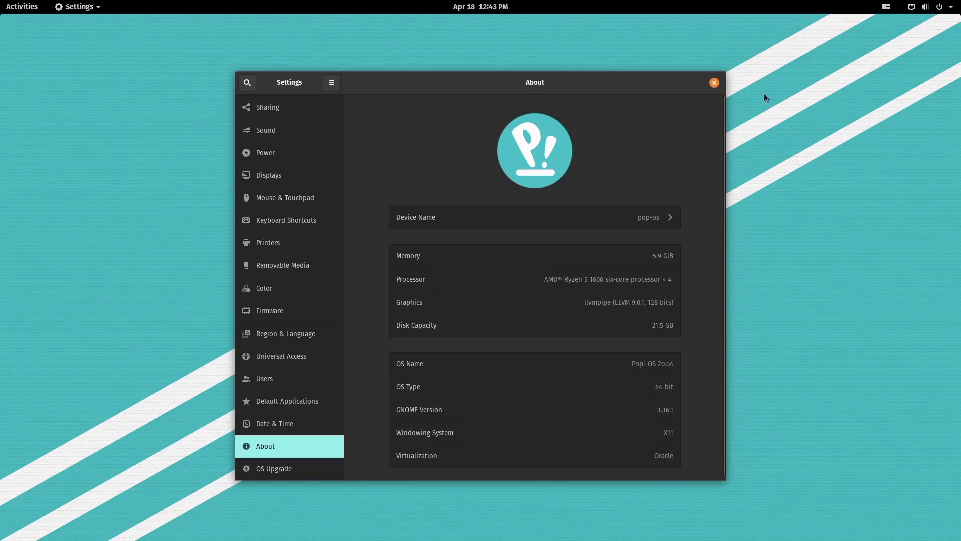
left_click(294, 312)
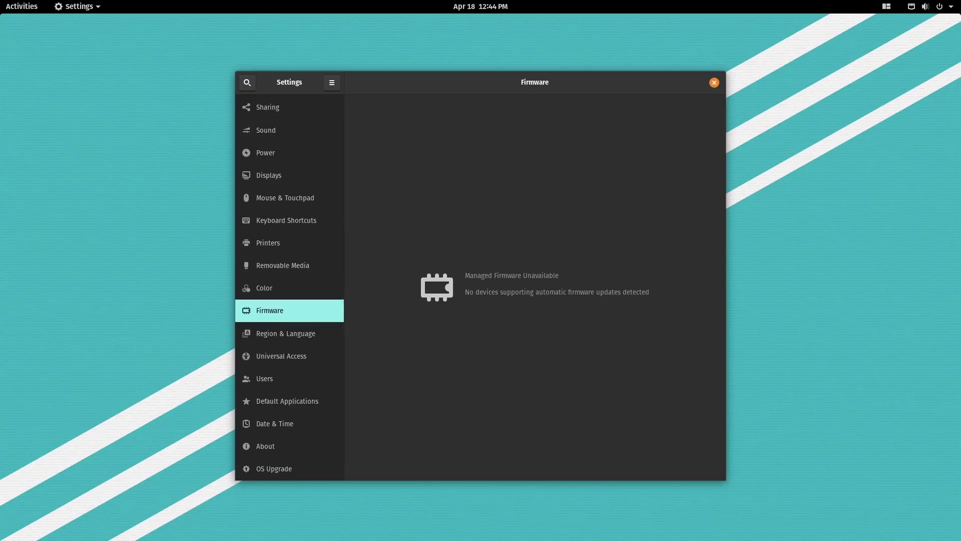
left_click(296, 464)
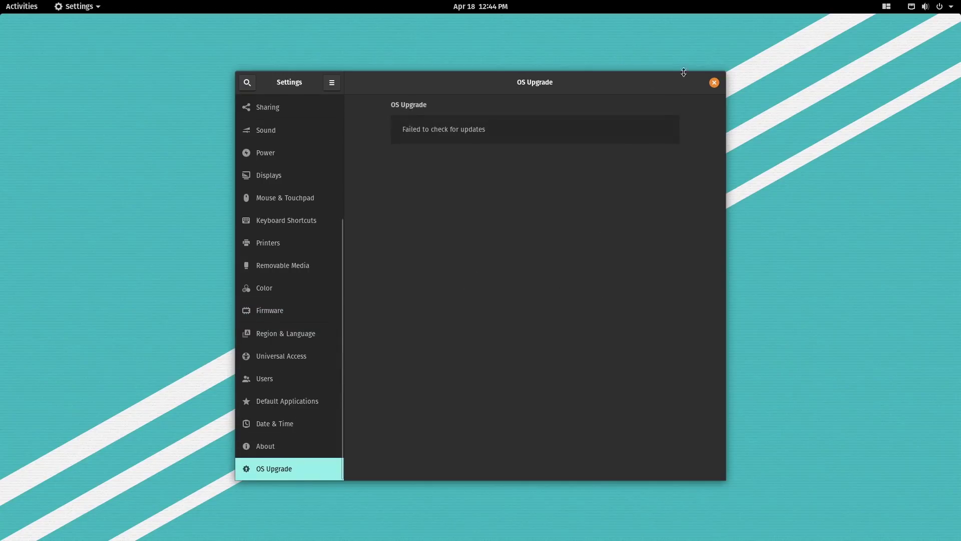
left_click(714, 82)
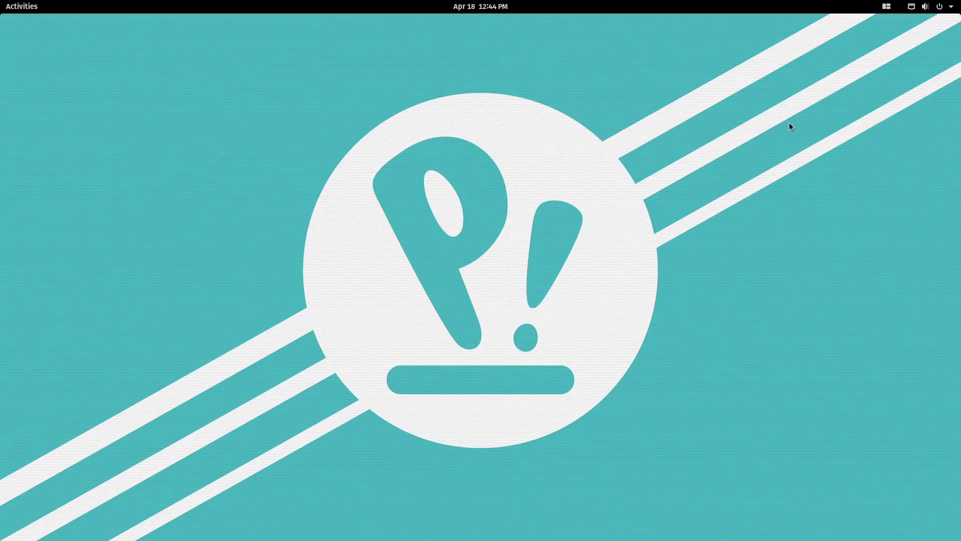
left_click(941, 7)
left_click(940, 7)
left_click(4, 6)
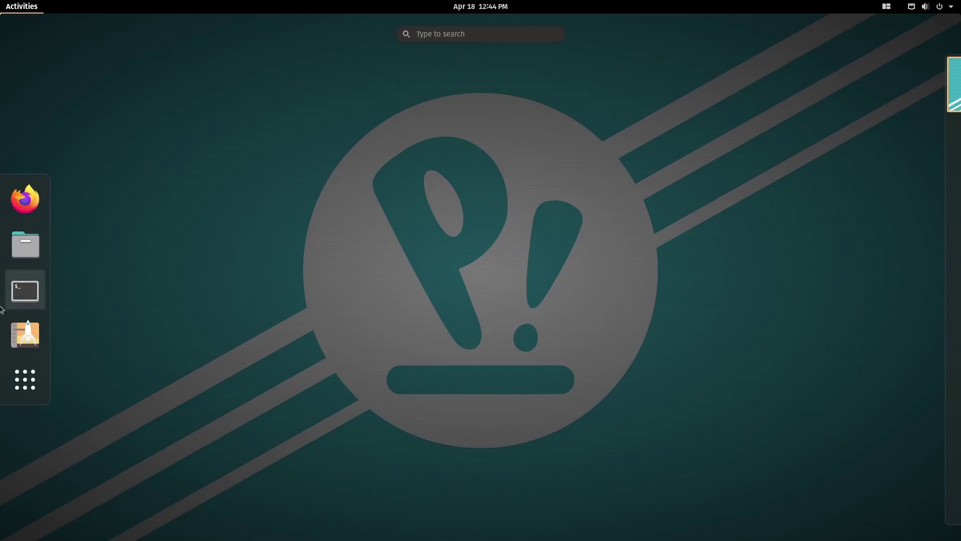
left_click(38, 395)
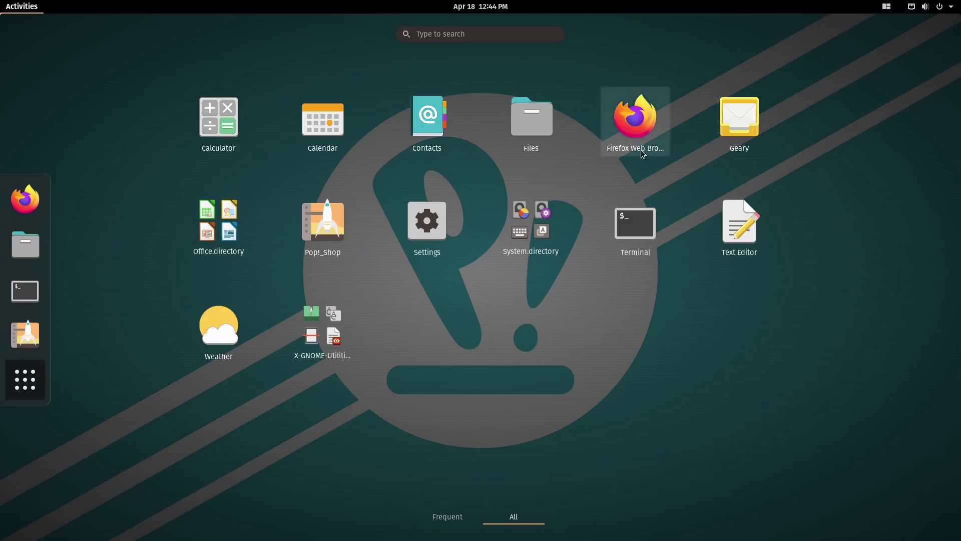
left_click(44, 379)
left_click(37, 380)
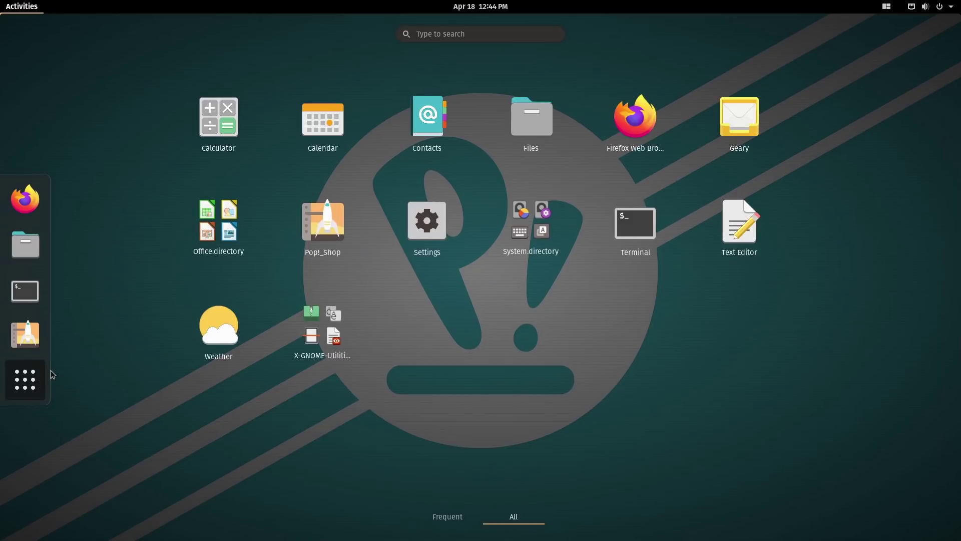
left_click(97, 122)
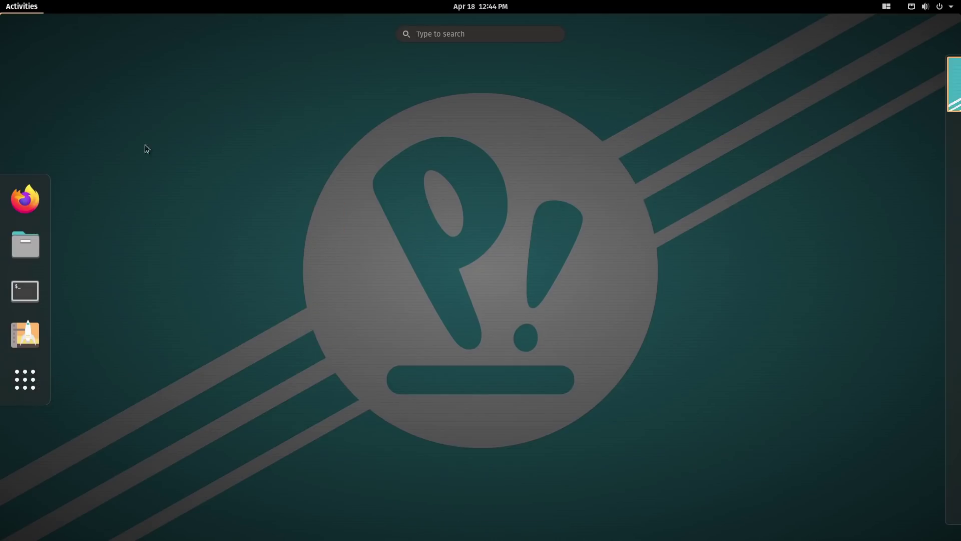
left_click(120, 152)
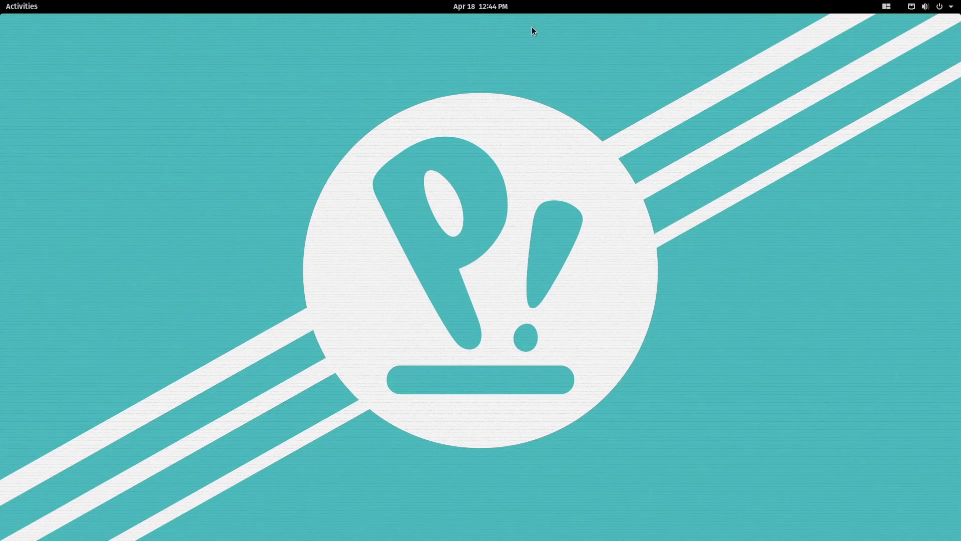
View all tiling shortcuts from the tiling menu in an enlarged window, then close it
left_click(887, 7)
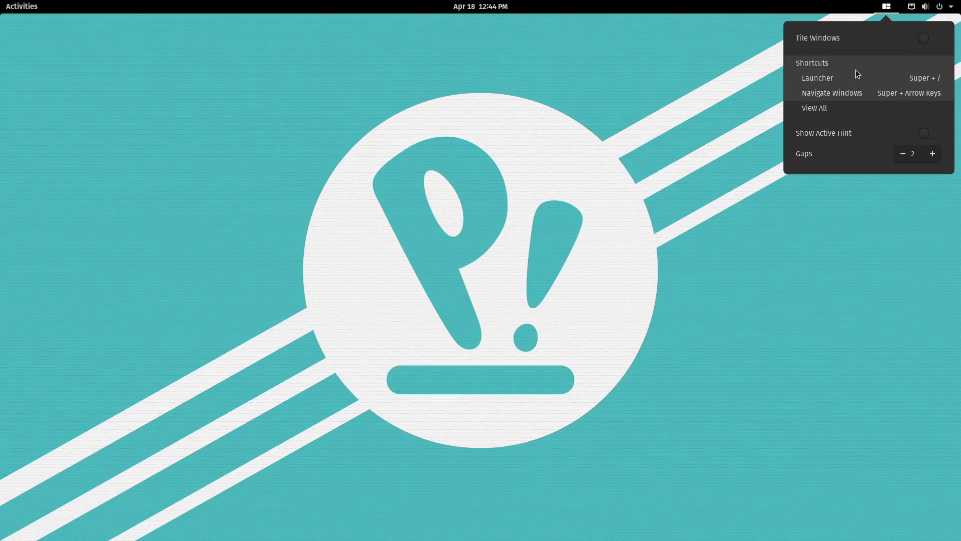
left_click(845, 109)
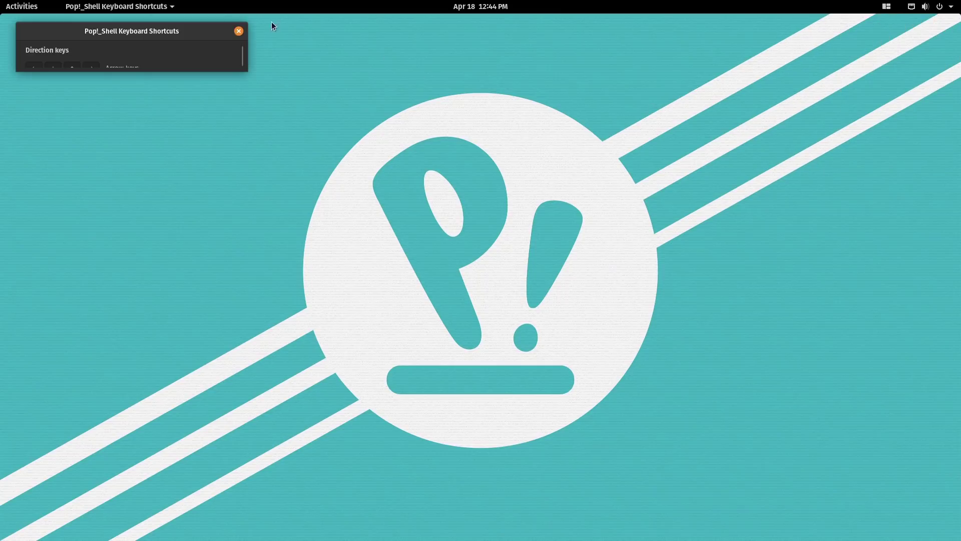
left_click_drag(250, 72, 738, 486)
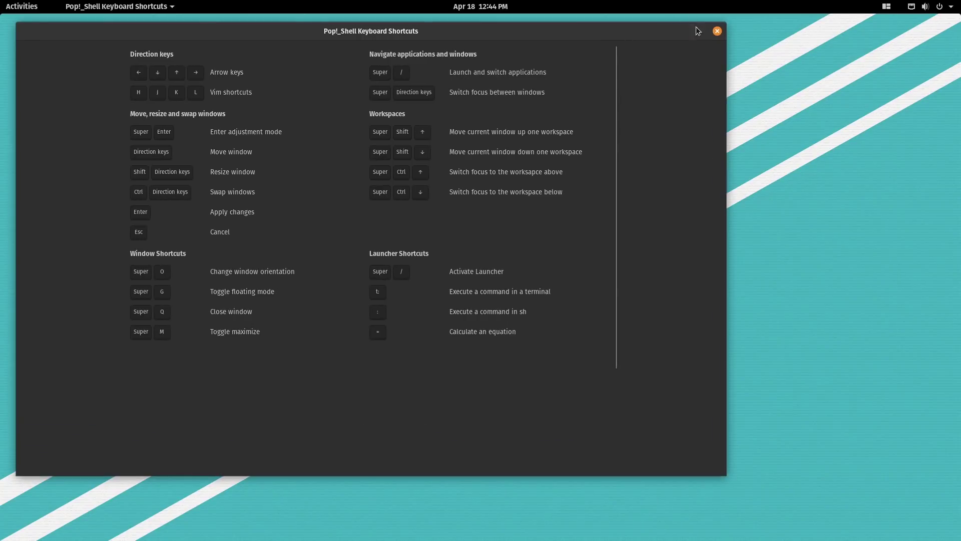
left_click(718, 31)
left_click(886, 6)
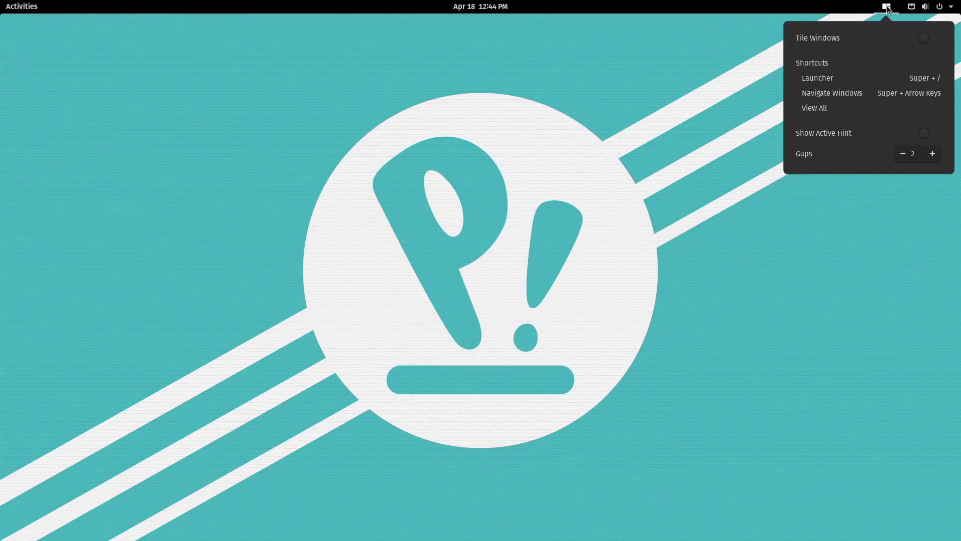
left_click(926, 46)
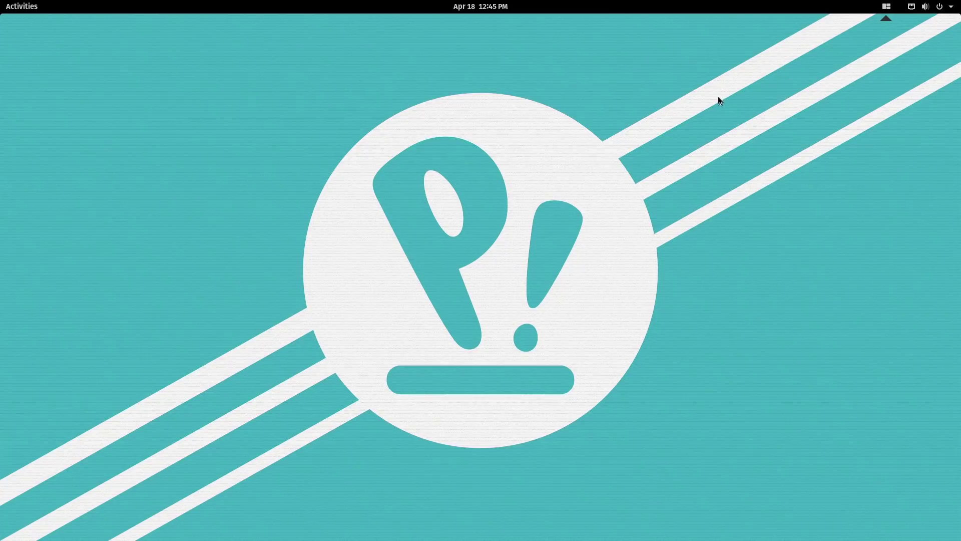
Search 'calc' in the Super+/ launcher and launch the matching result
key("super+slash")
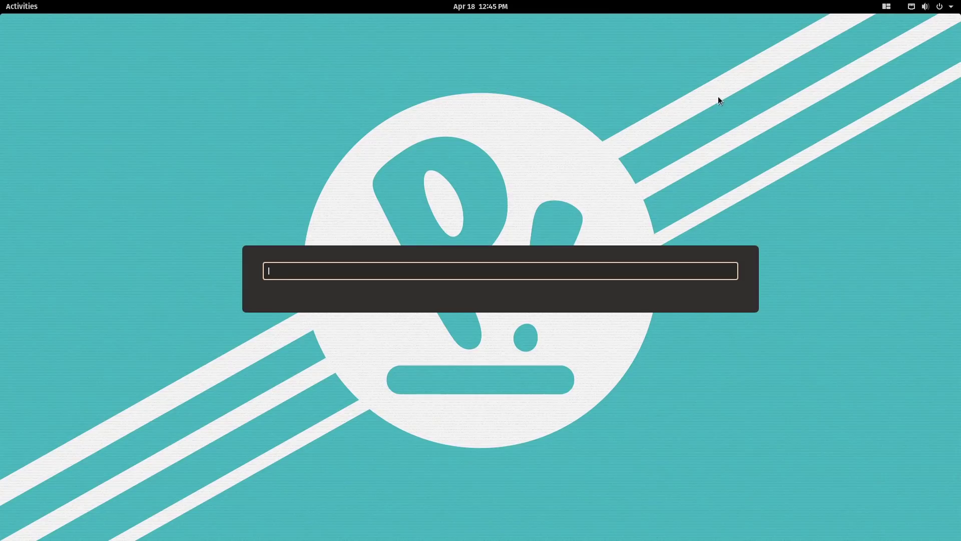
type("calc")
key("Return")
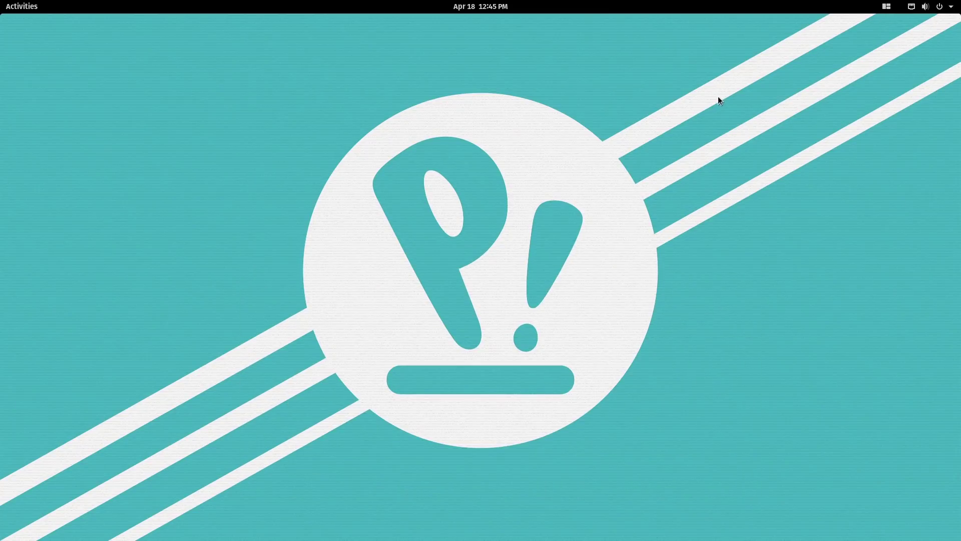
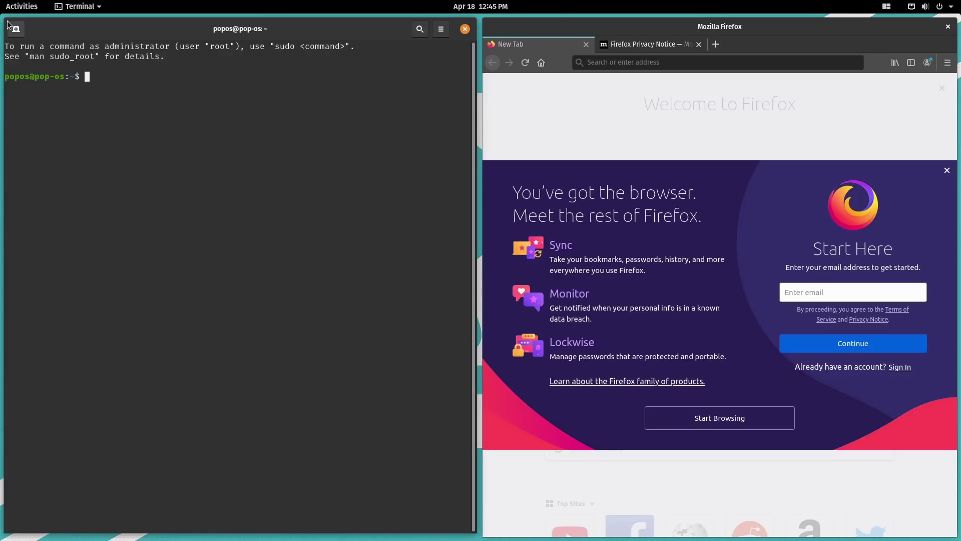
Launch the Files app from the launcher search for 'file'
key("super")
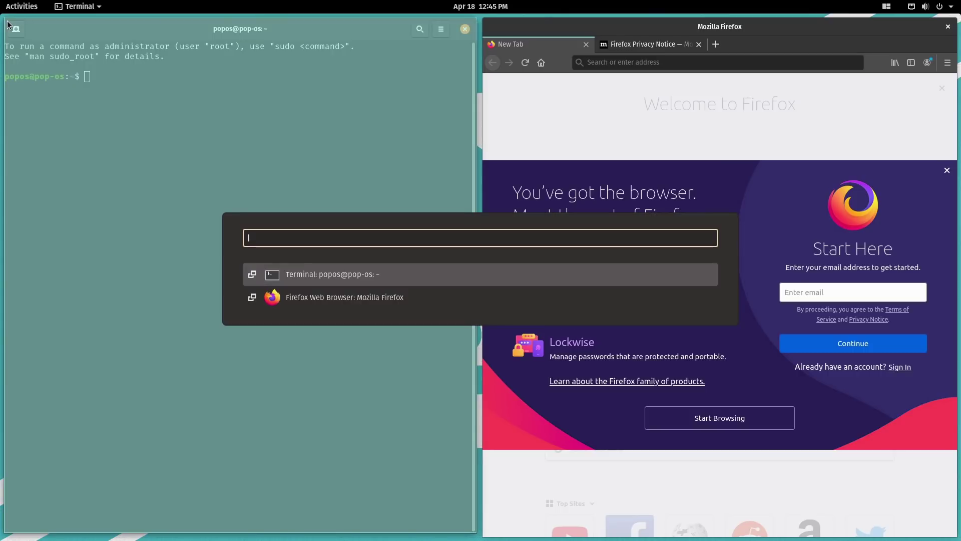
type("file")
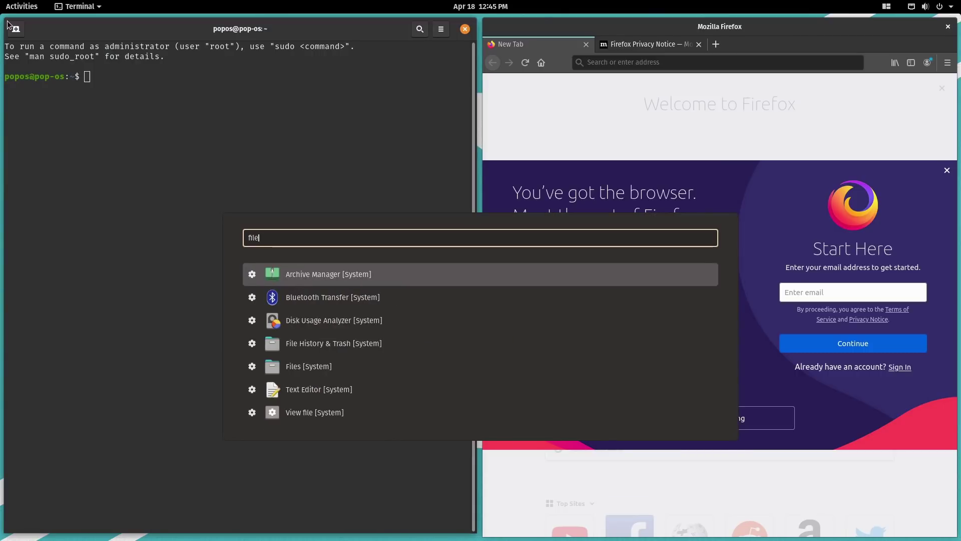
key("Down")
key("Down")
key("Down")
key("Down")
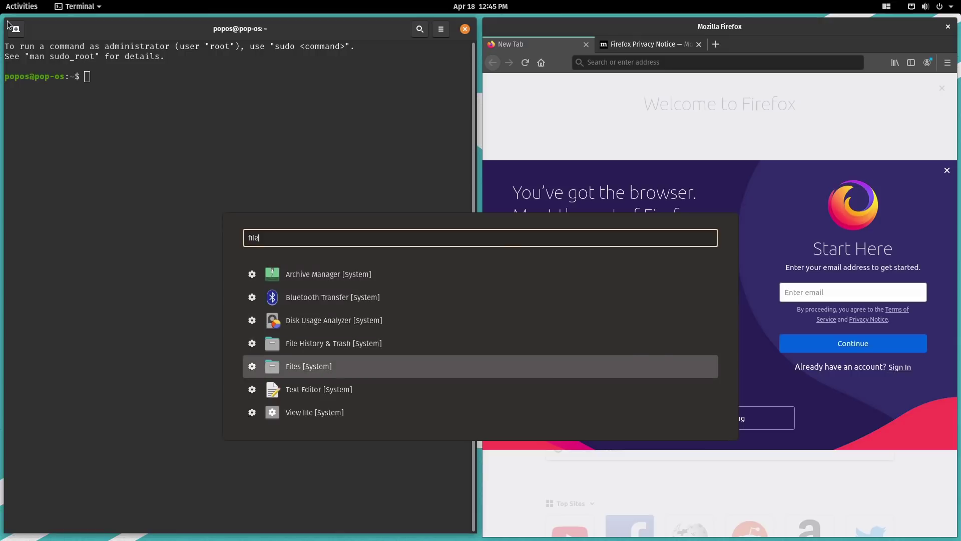
key("Return")
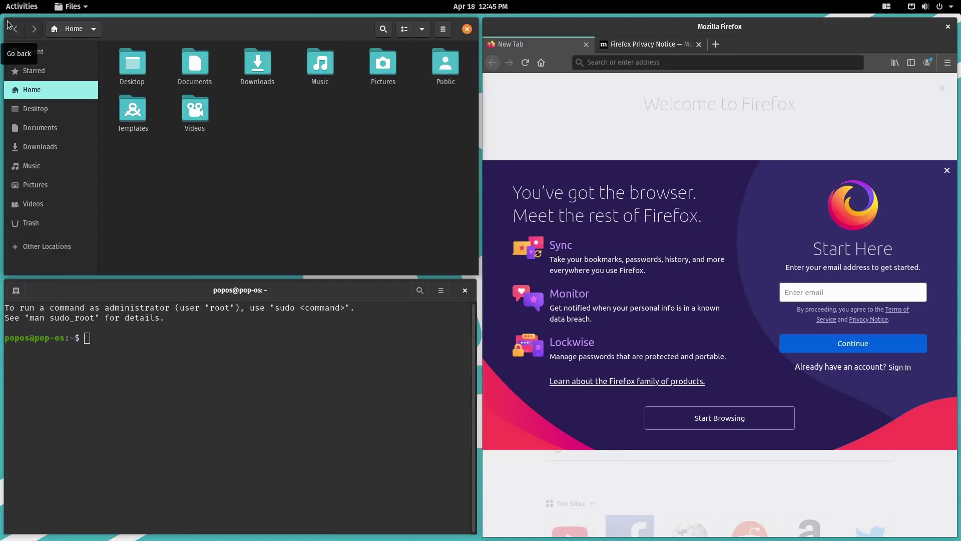
Cycle focus between the open windows and bring the Terminal to the front from the Activities overview
key("super+Right")
key("super+Left")
key("super+Up")
key("super+Right")
key("super+Left")
key("super+Down")
key("super+Up")
key("super+Right")
key("super+Left")
key("super+Down")
key("super")
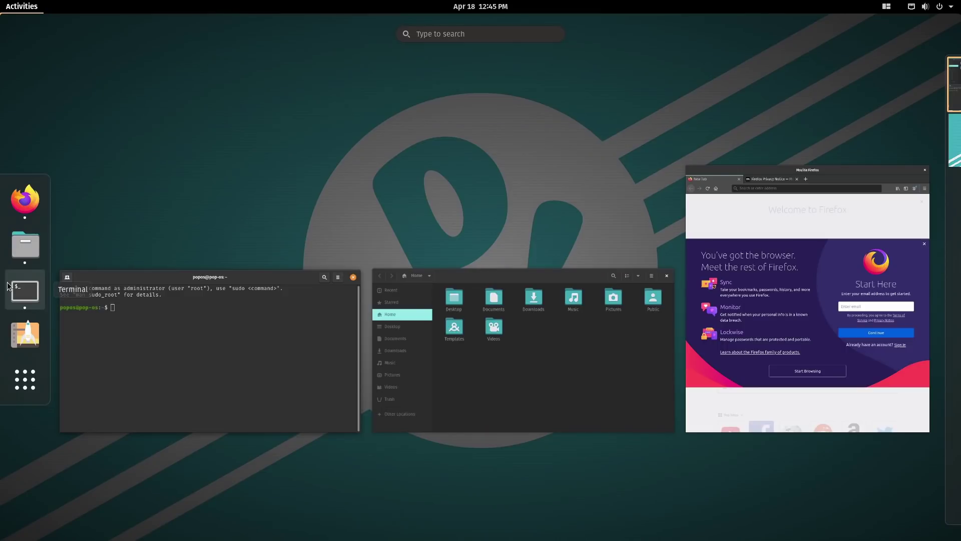
left_click(265, 281)
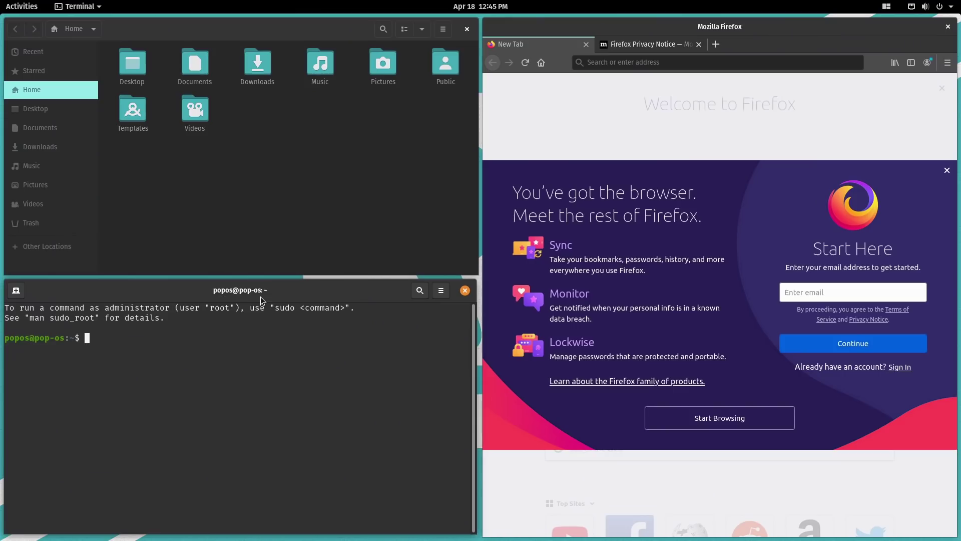
Turn off automatic window tiling and float the Files window out of its tile
left_click(886, 7)
left_click(851, 38)
left_click_drag(330, 31, 575, 78)
Close the Files, Terminal and Firefox windows, confirming Close Tabs for Firefox
left_click(557, 69)
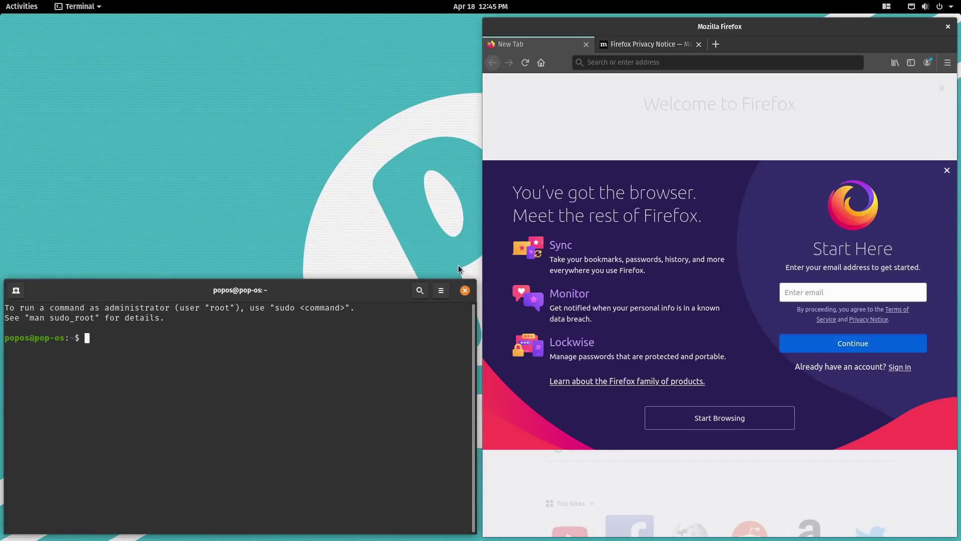
left_click(465, 287)
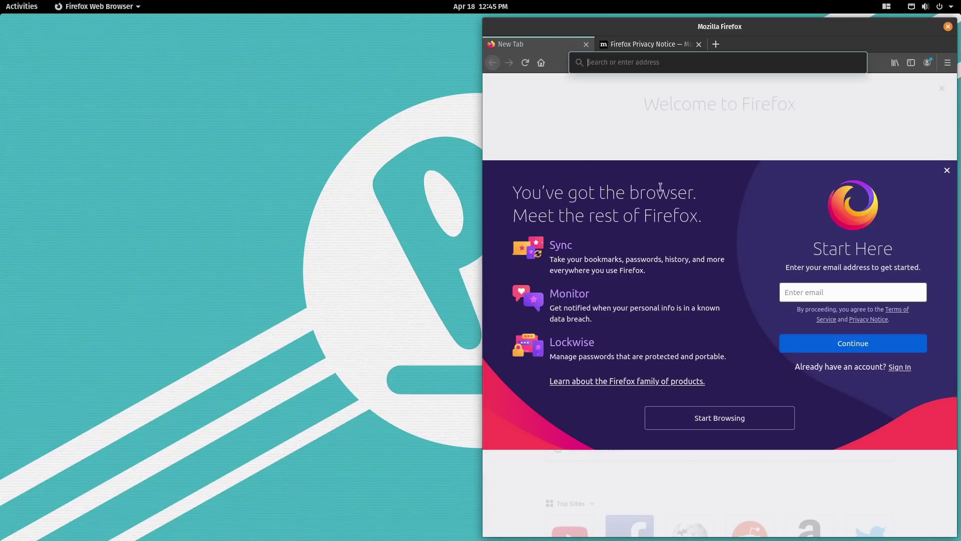
left_click(947, 28)
left_click(815, 307)
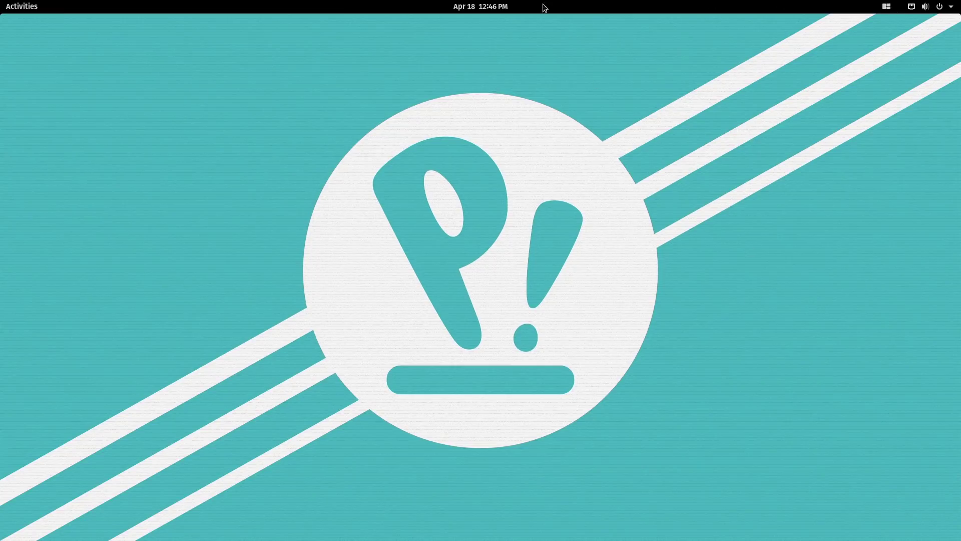
Launch Pop!_Shop, glance at the app grid, and bring the store window back to the front
left_click(20, 6)
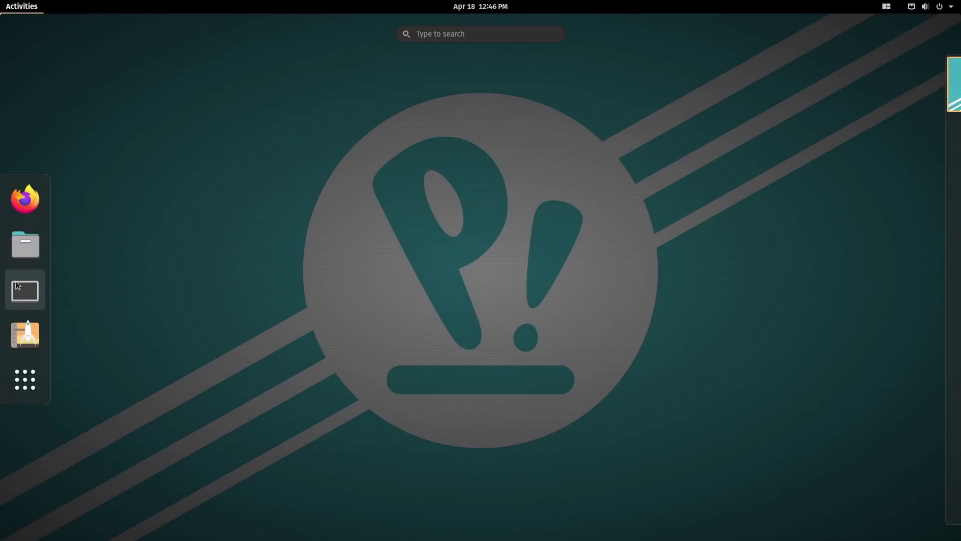
left_click(23, 335)
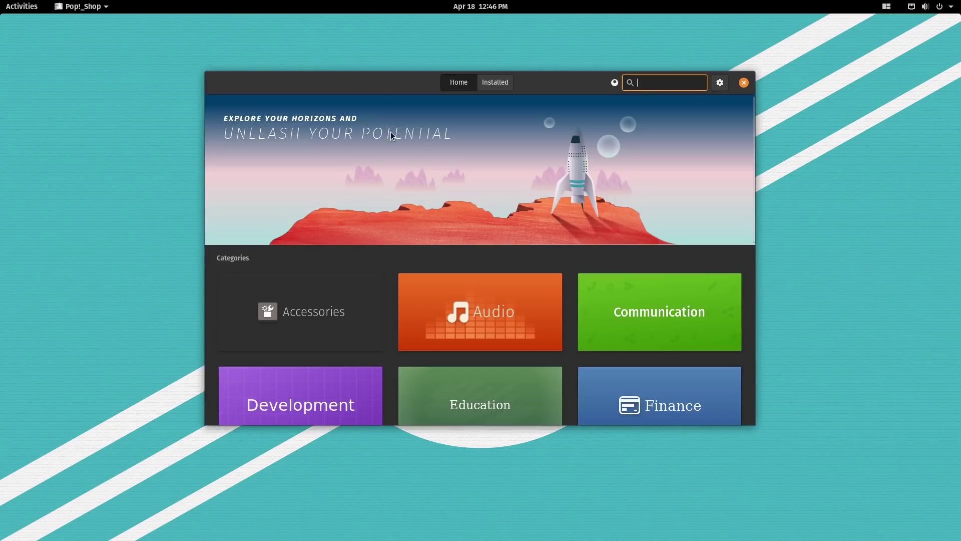
left_click_drag(384, 84, 533, 90)
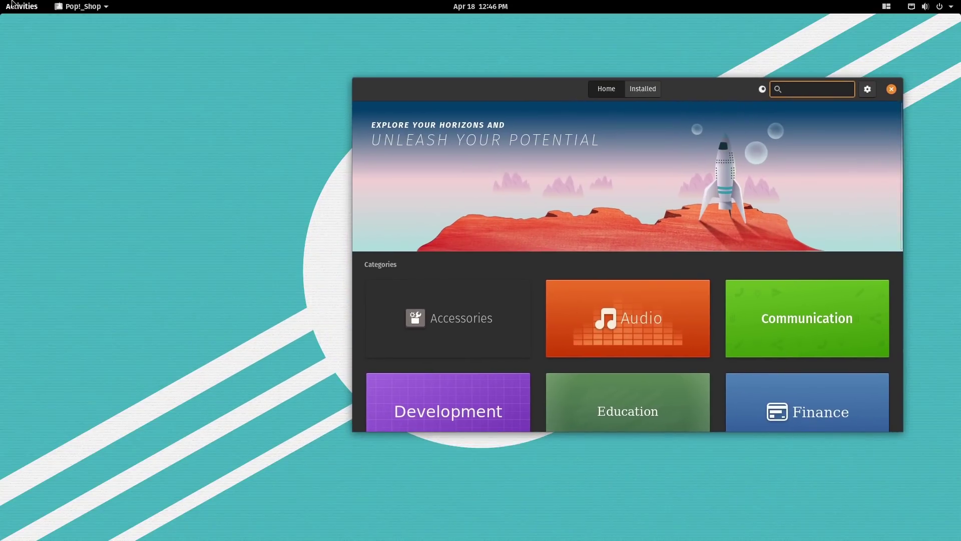
left_click(14, 6)
left_click(25, 380)
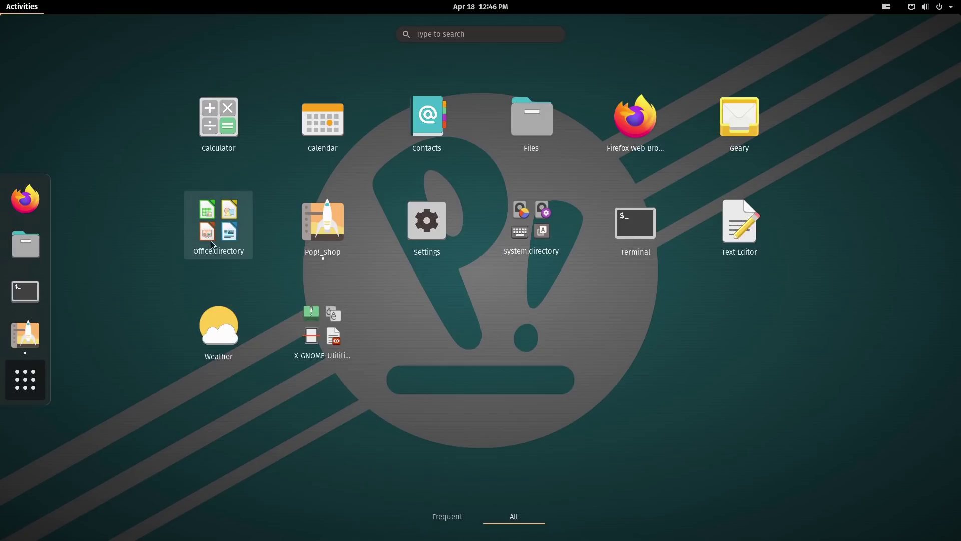
left_click(37, 388)
left_click(625, 280)
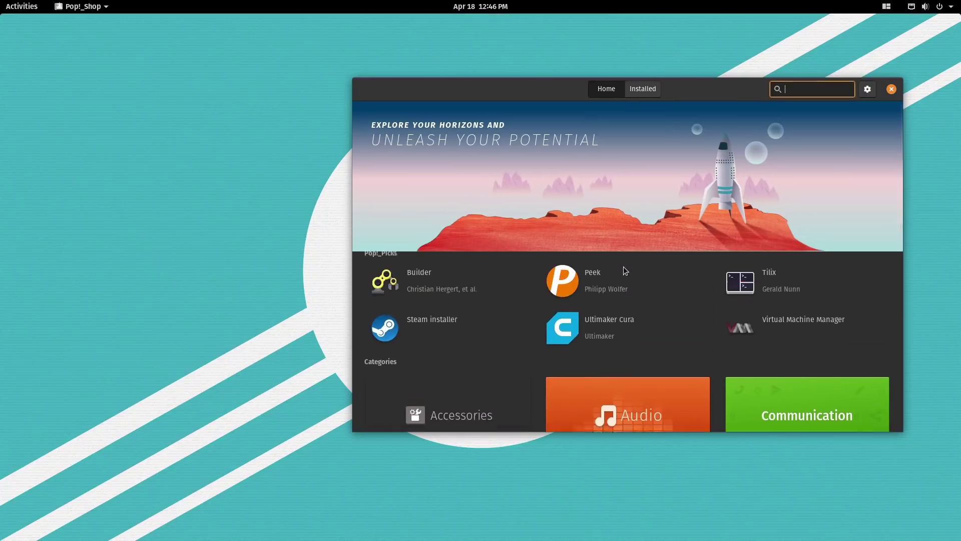
Search 'libreoff', enlarge the window, and open the LibreOffice Calc details page
type("libre")
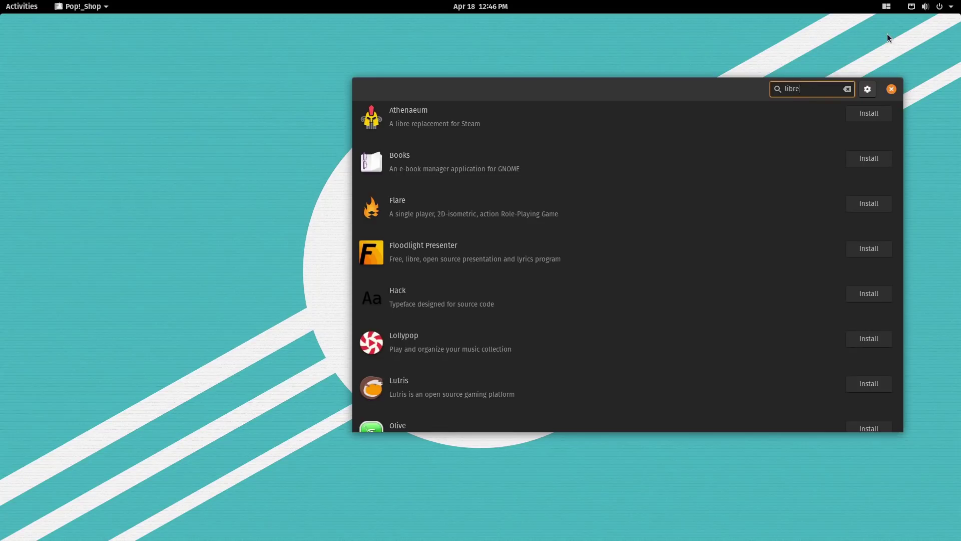
type("off")
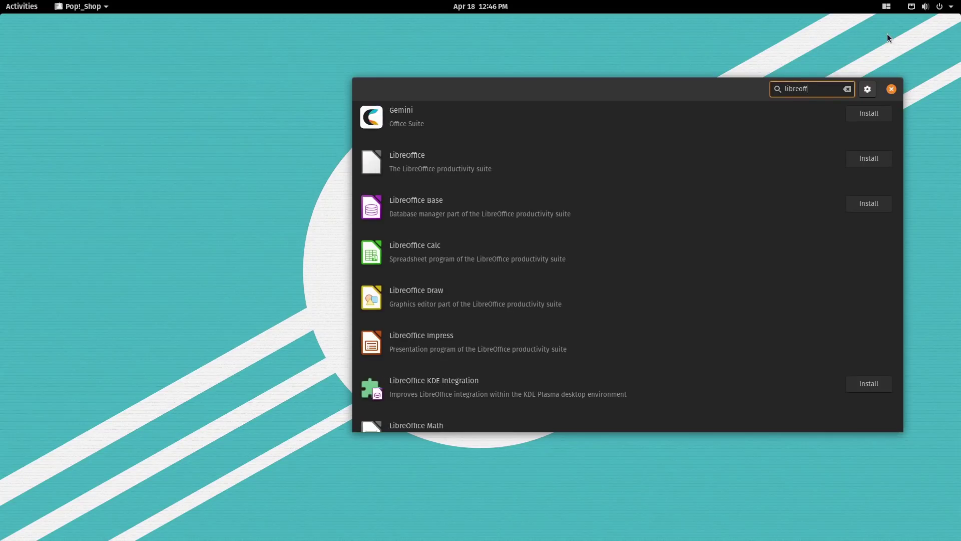
left_click_drag(589, 92, 300, 51)
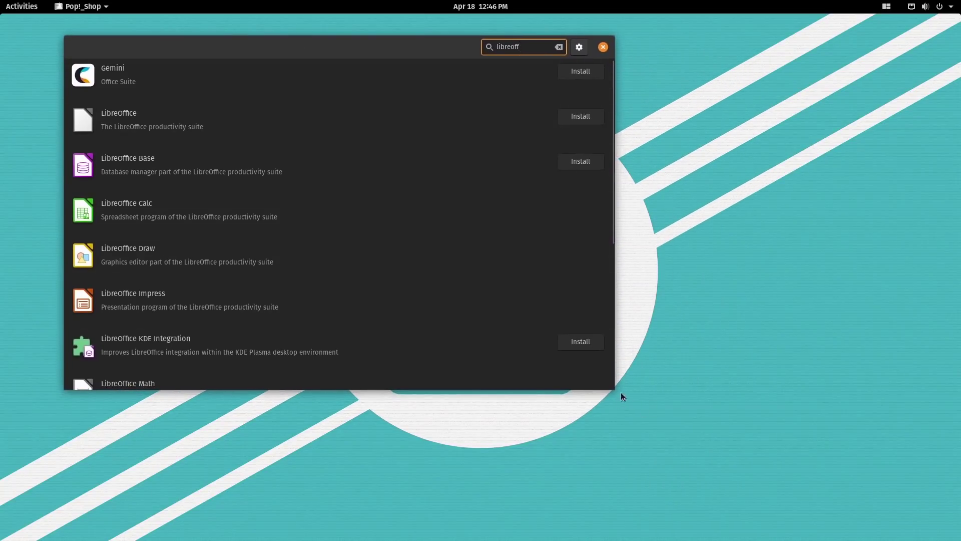
left_click_drag(613, 387, 884, 499)
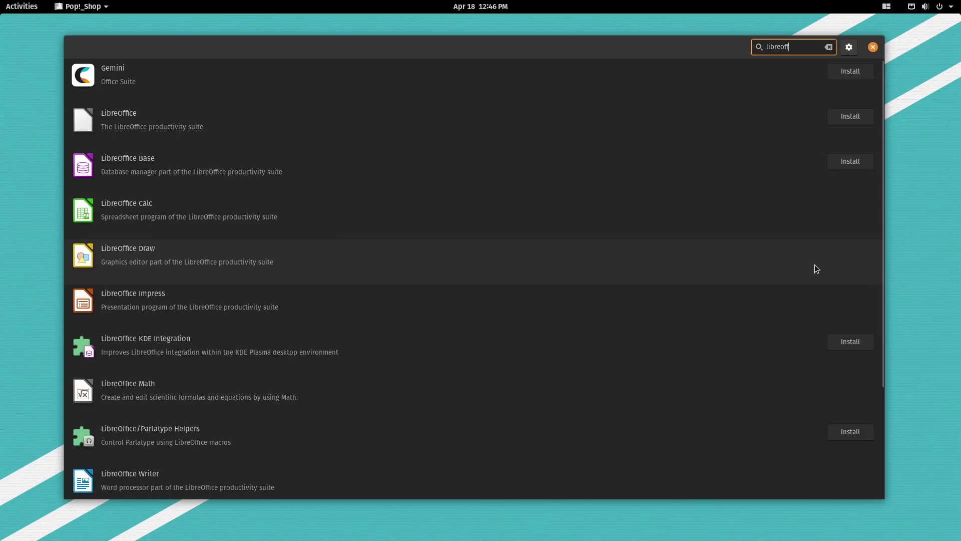
left_click(472, 221)
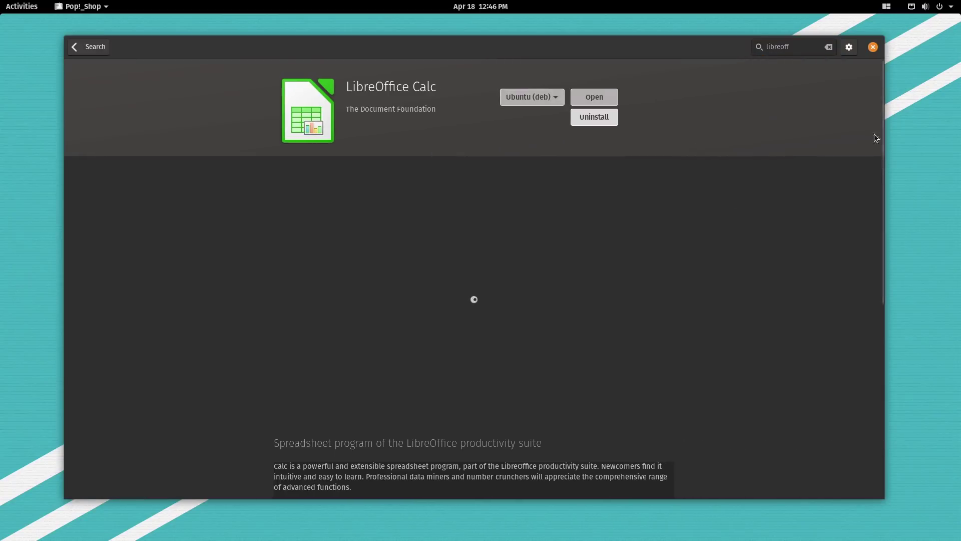
Check LibreOffice Calc's package sources, keeping Ubuntu (deb)
left_click_drag(880, 151, 945, 102)
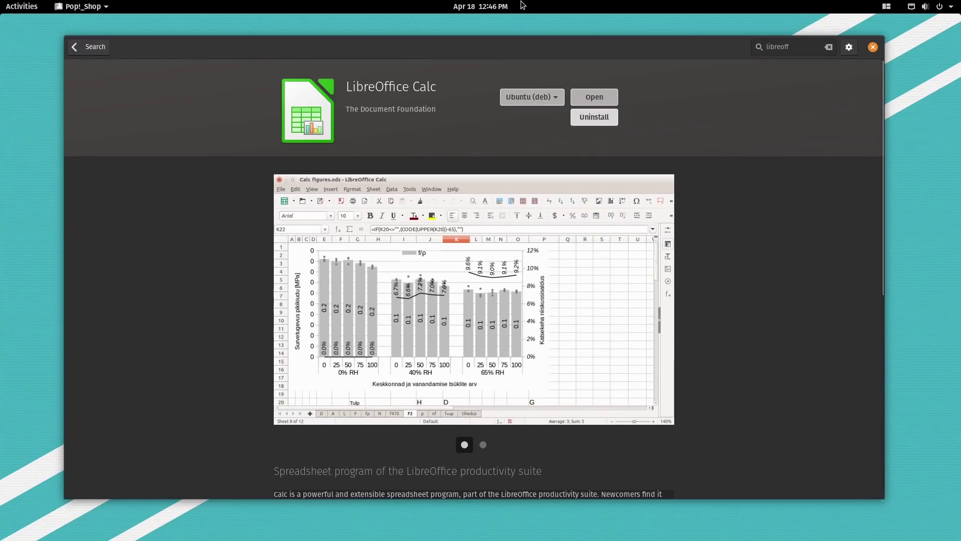
left_click(555, 98)
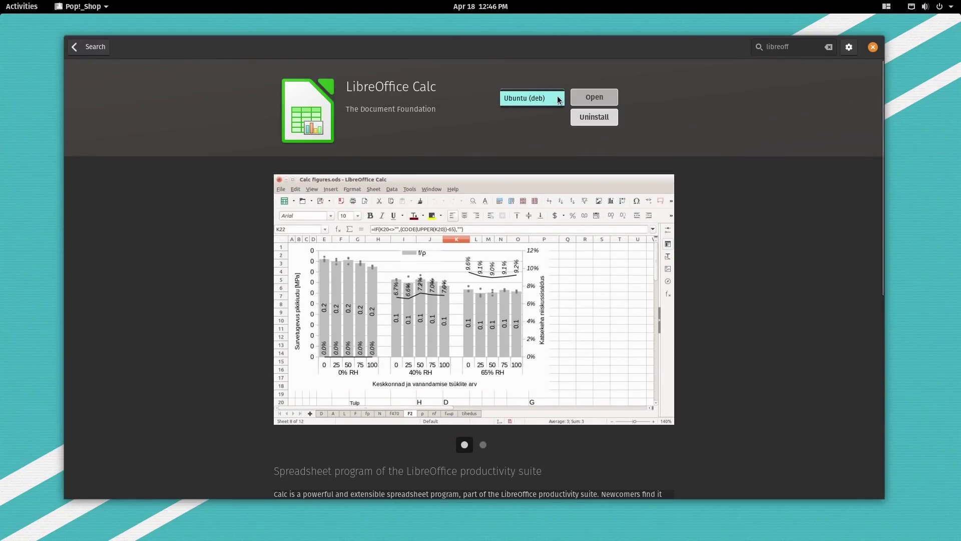
left_click(556, 98)
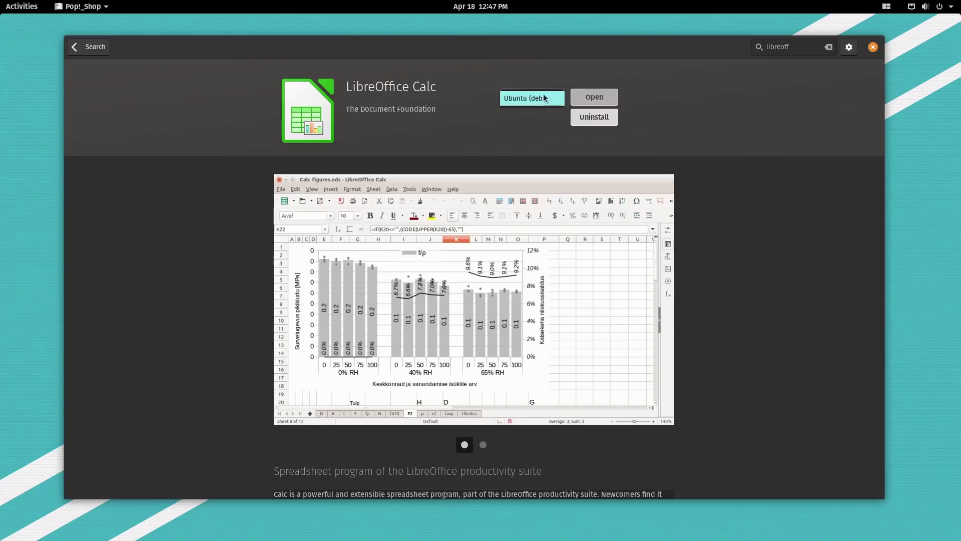
left_click(173, 46)
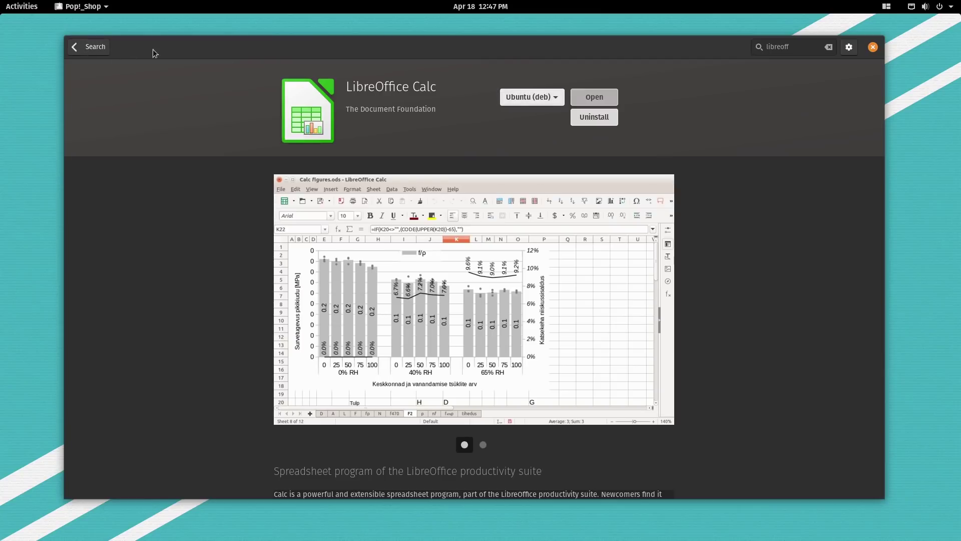
View the full LibreOffice suite details page and return to the 'libreoff' results
left_click(88, 48)
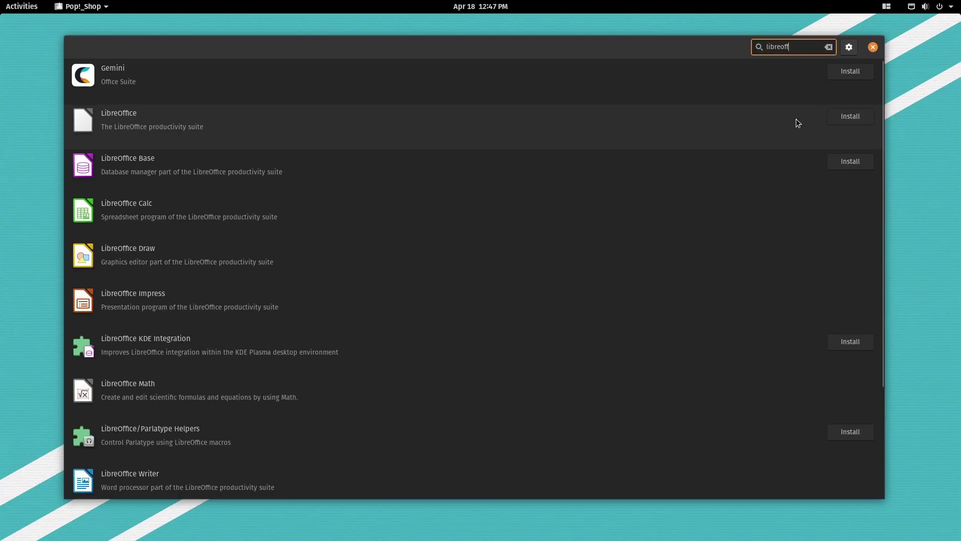
left_click(162, 125)
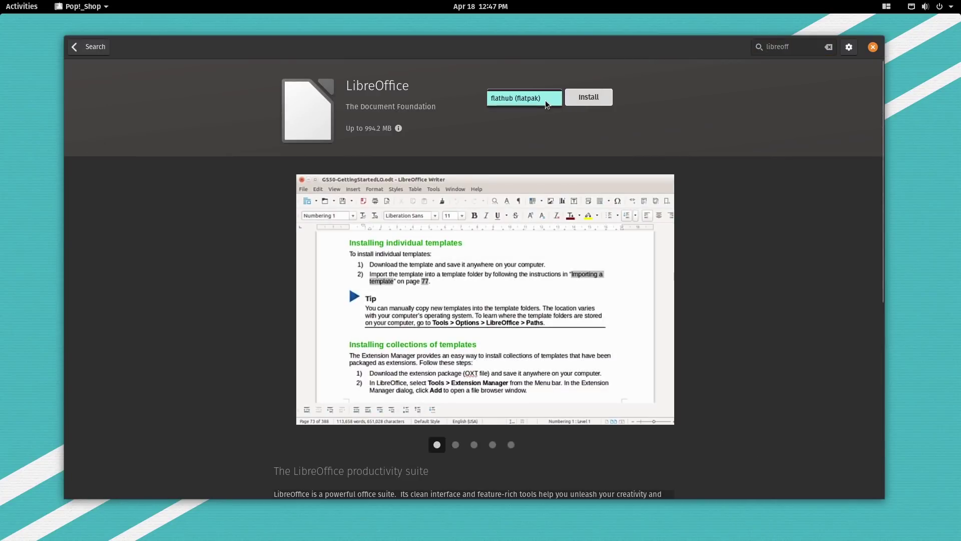
left_click(88, 46)
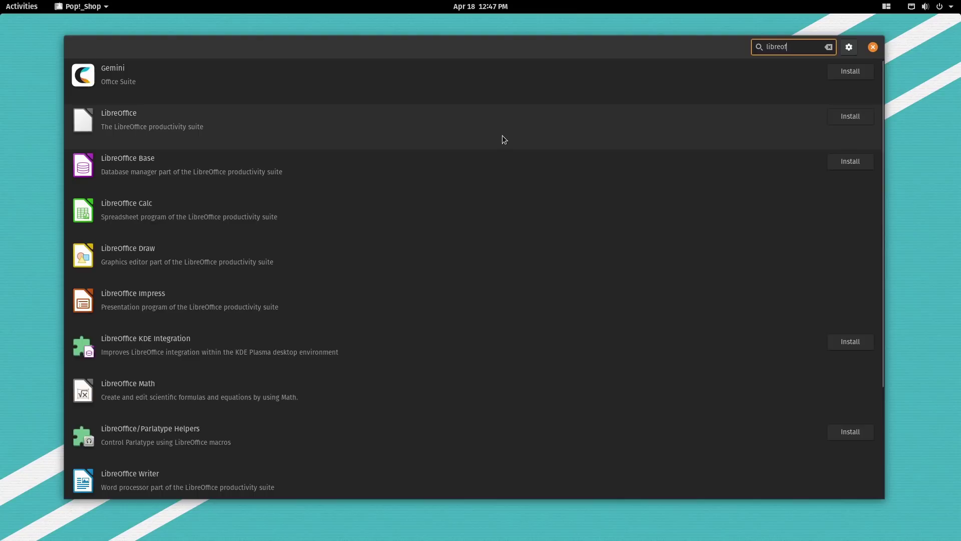
Search 'evolution' and open the Evolution details page
key("BackSpace")
key("BackSpace")
key("BackSpace")
key("BackSpace")
type("evolution")
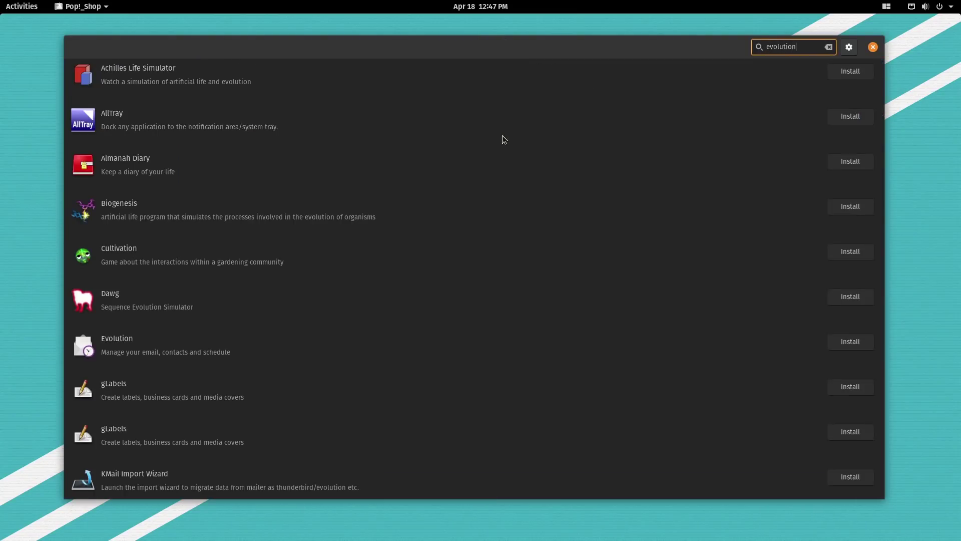
left_click(352, 339)
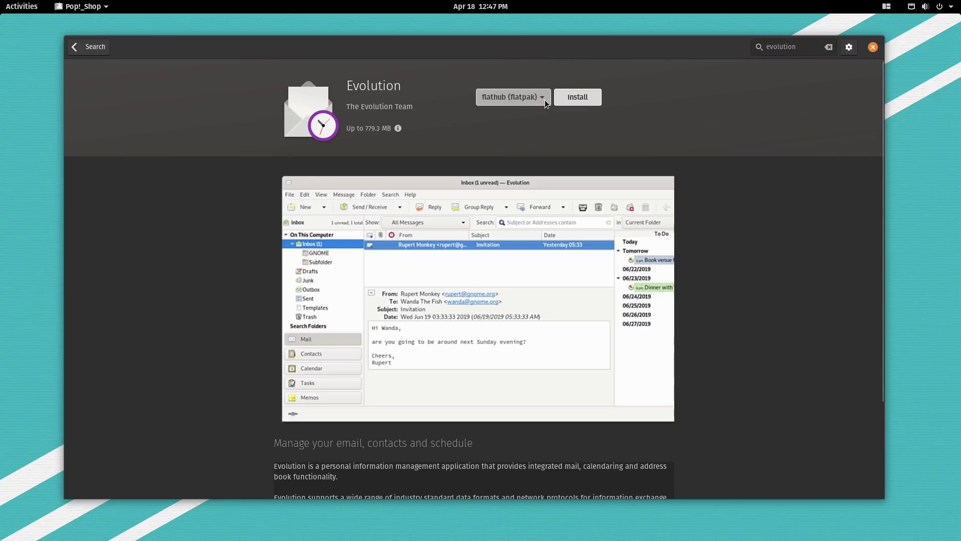
Switch Evolution's source to Ubuntu (deb) and back to flathub (flatpak), then close the store
left_click(545, 101)
left_click(533, 112)
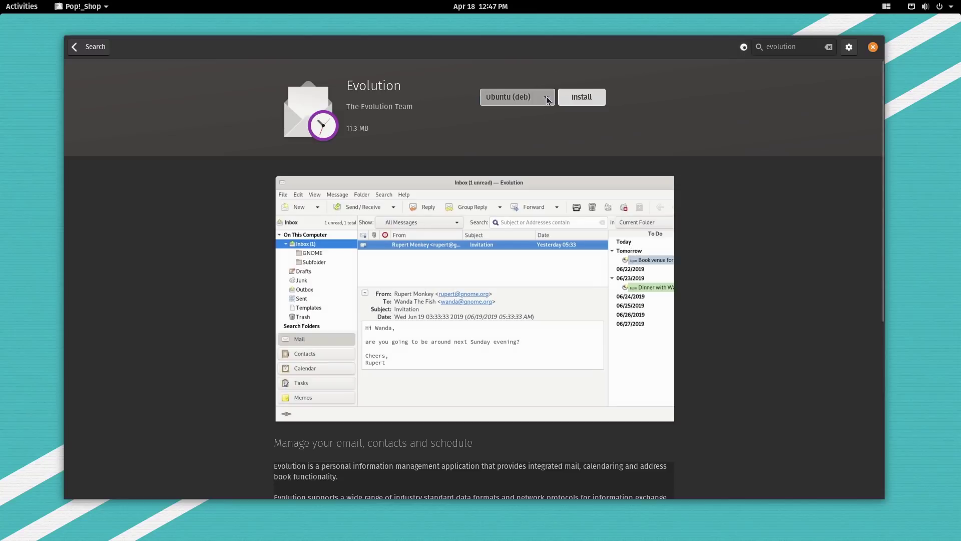
left_click(547, 99)
left_click(546, 81)
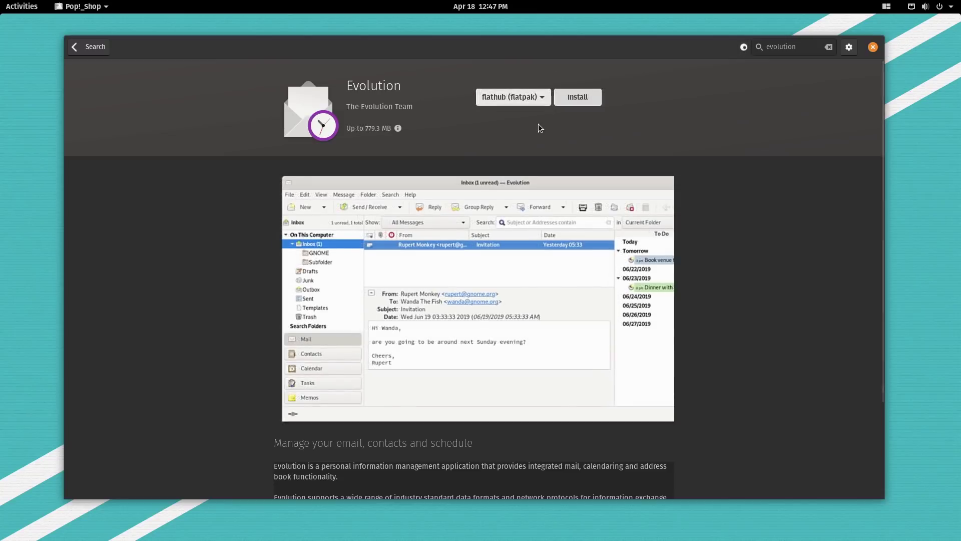
left_click(533, 103)
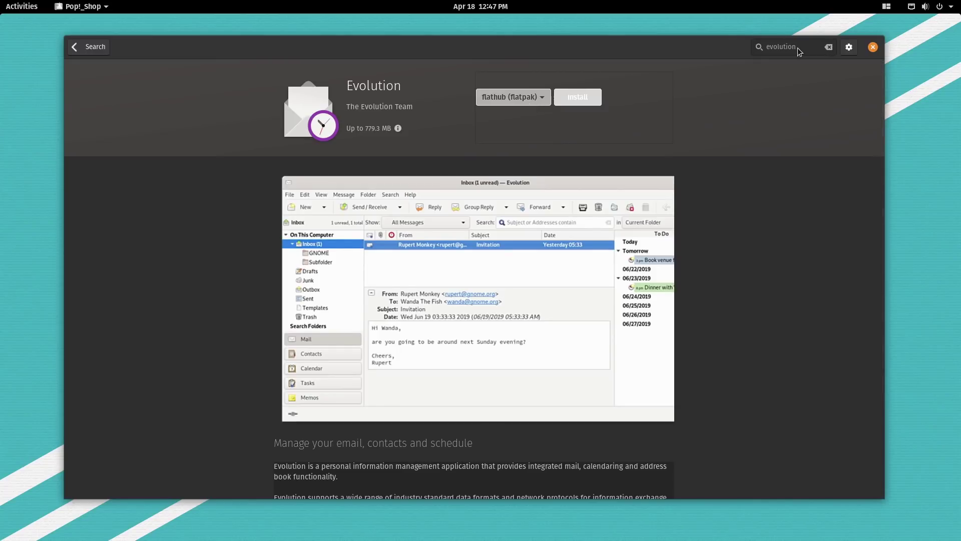
left_click(872, 46)
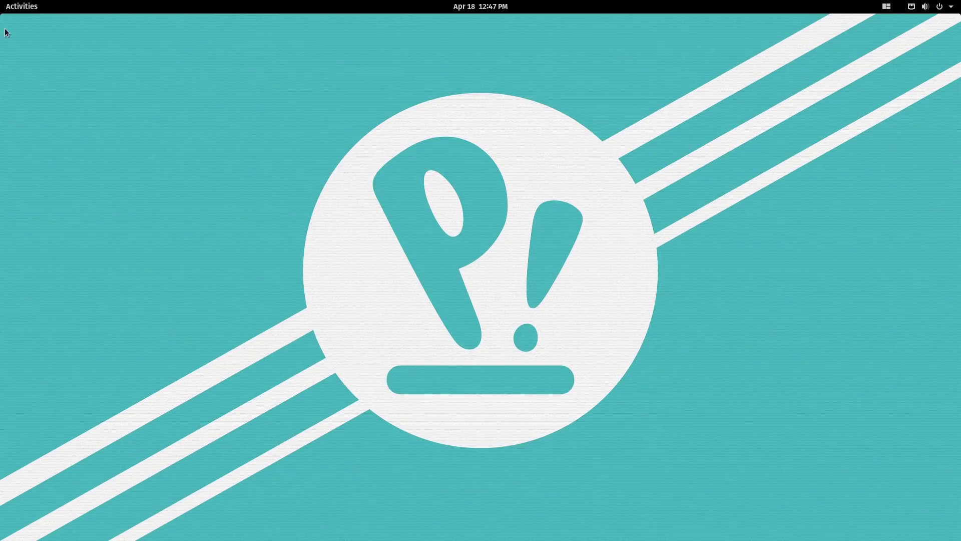
Reopen Pop!_Shop, open the GIMP details page from a 'gimp' search, and launch a Terminal
left_click(21, 6)
left_click(24, 326)
type("gimp")
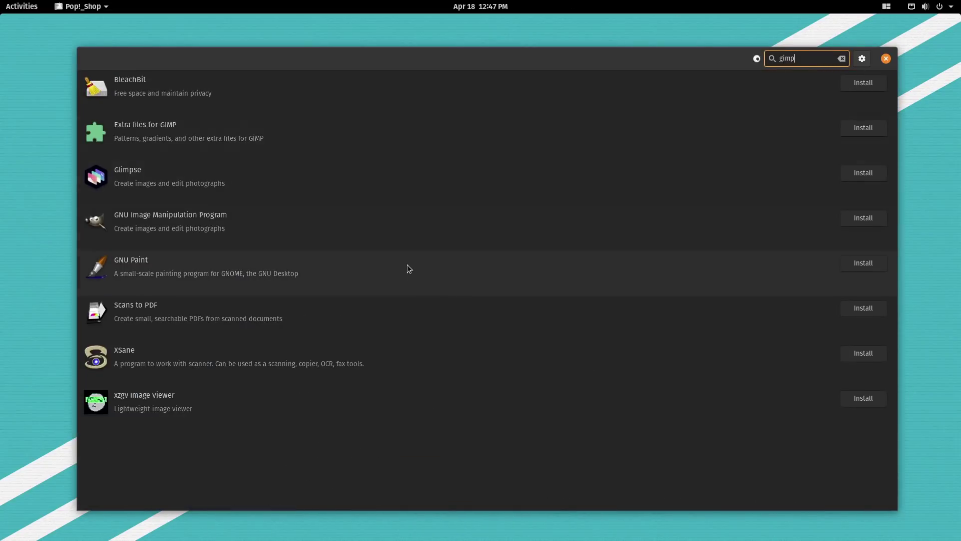
left_click(309, 234)
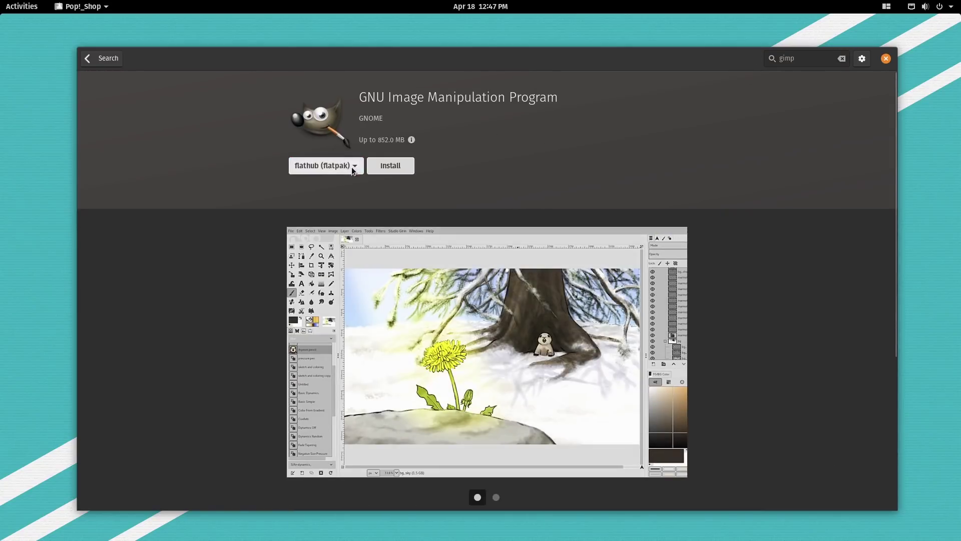
left_click(22, 8)
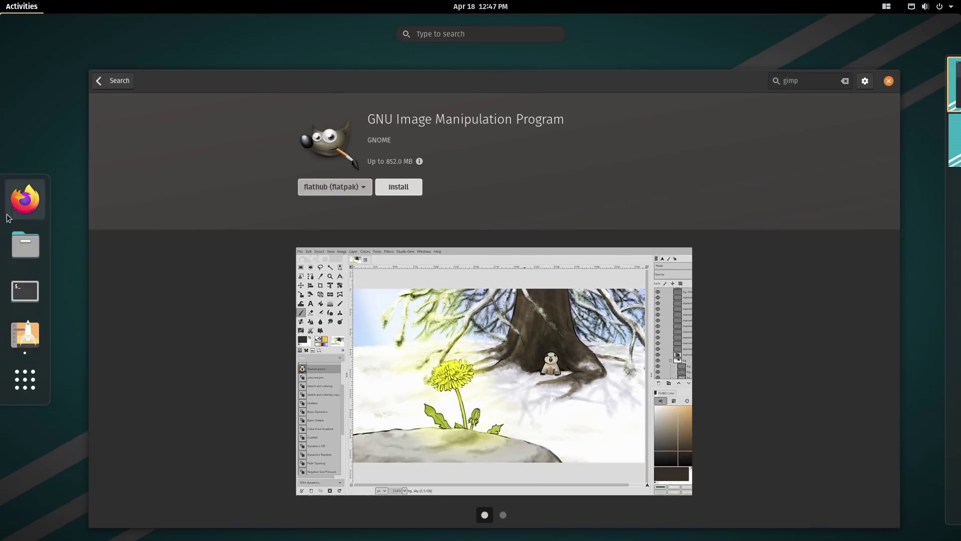
left_click(26, 291)
Run 'sudo apt install gimp', enter the password, confirm with y, and close Pop!_Shop
type("sudo apt a")
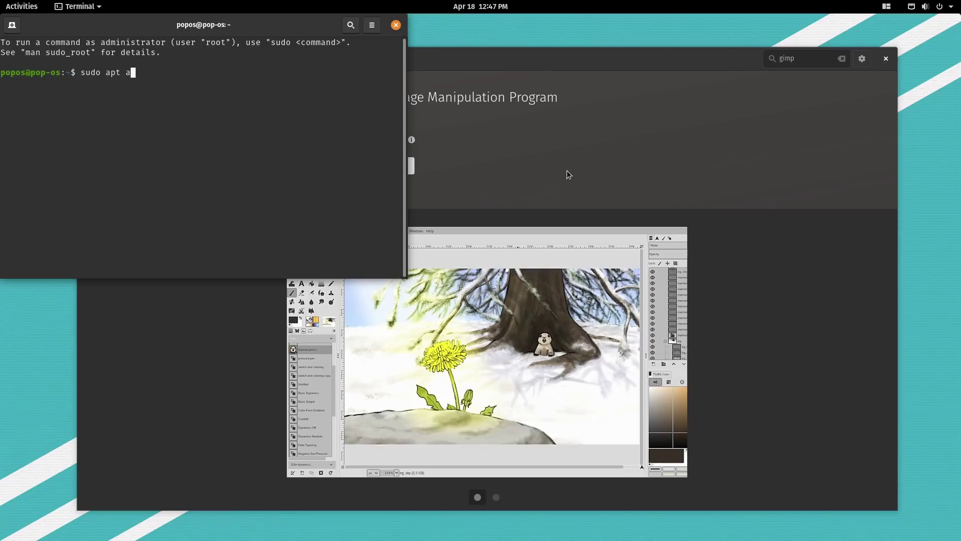
key("BackSpace")
type("install gimp")
key("Return")
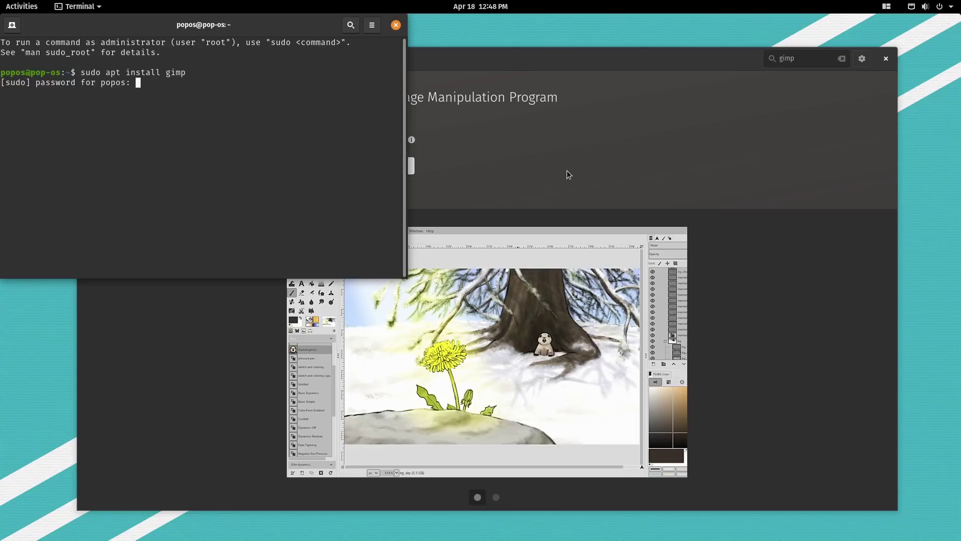
key("Return")
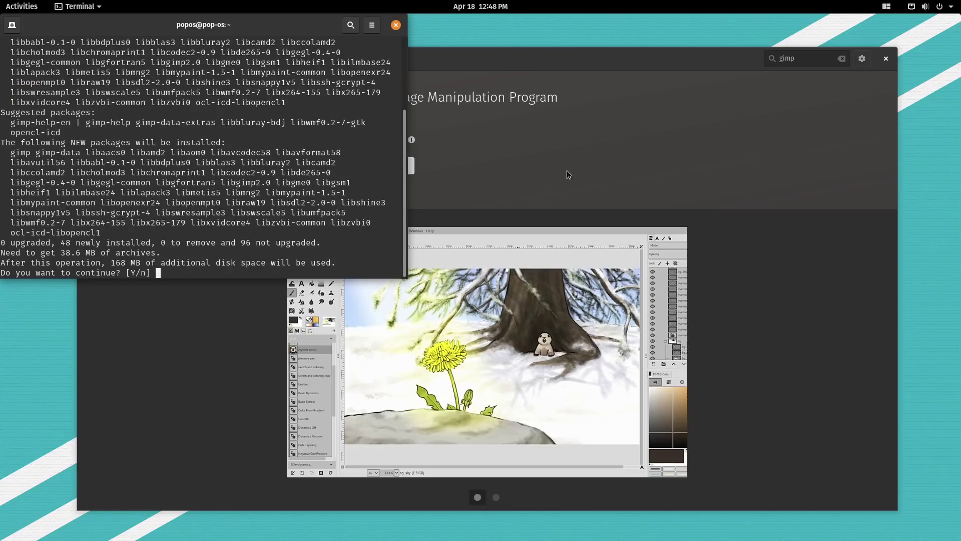
type("y")
key("Return")
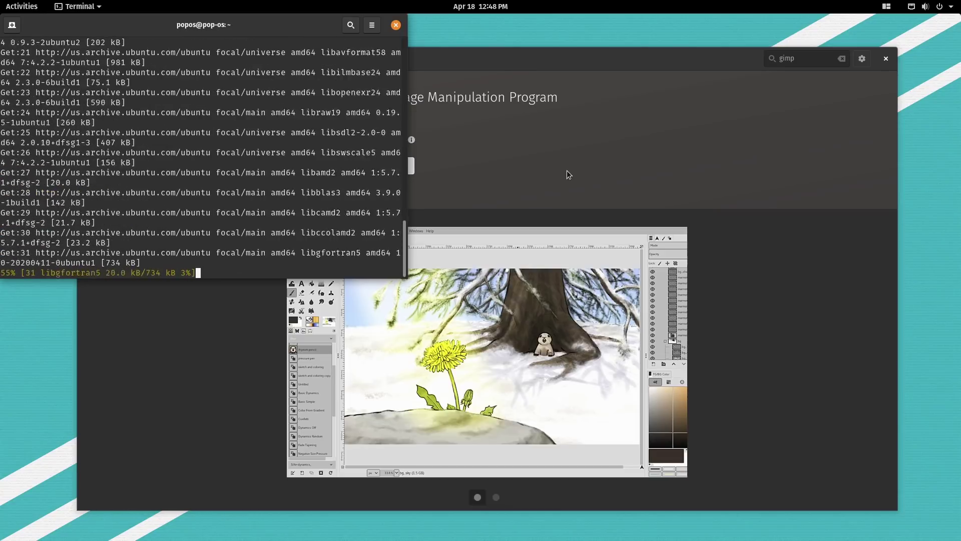
left_click(887, 59)
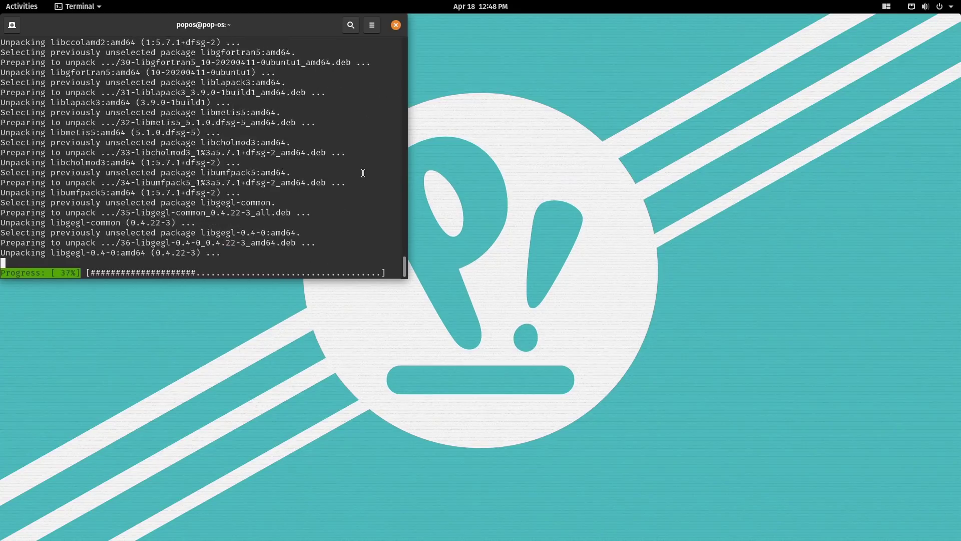
left_click_drag(285, 24, 471, 51)
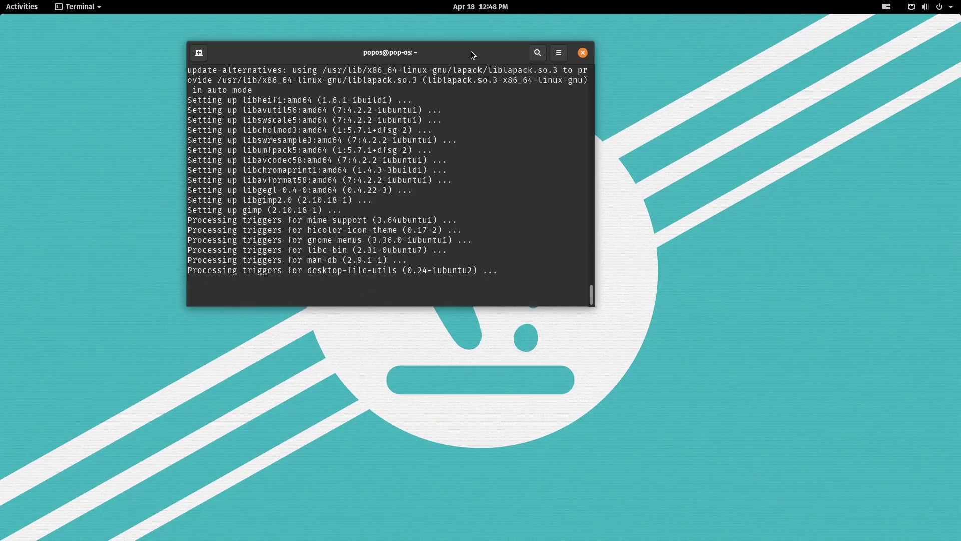
Exit the terminal, relaunch Pop!_Shop, and enlarge it to nearly full screen
type("exit")
key("Return")
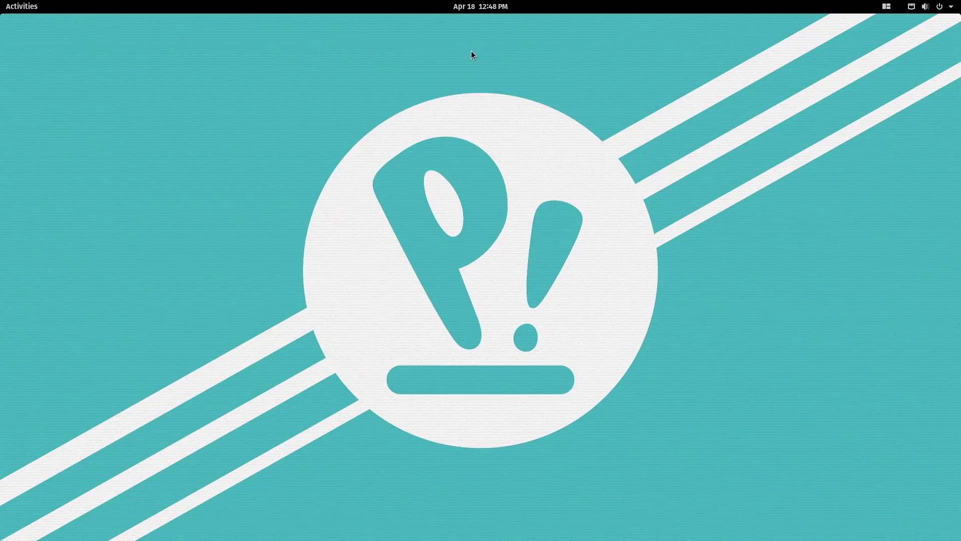
mouse_move(2, 3)
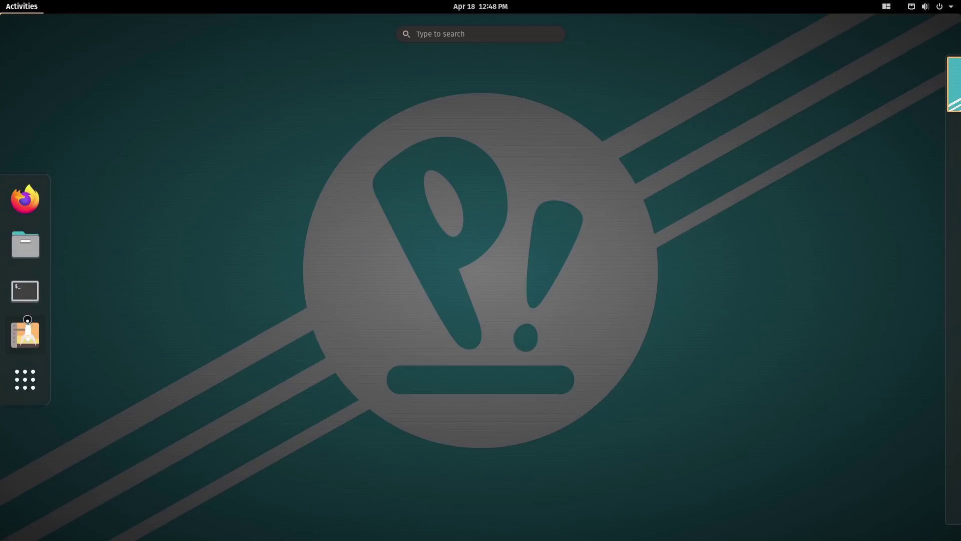
left_click(26, 333)
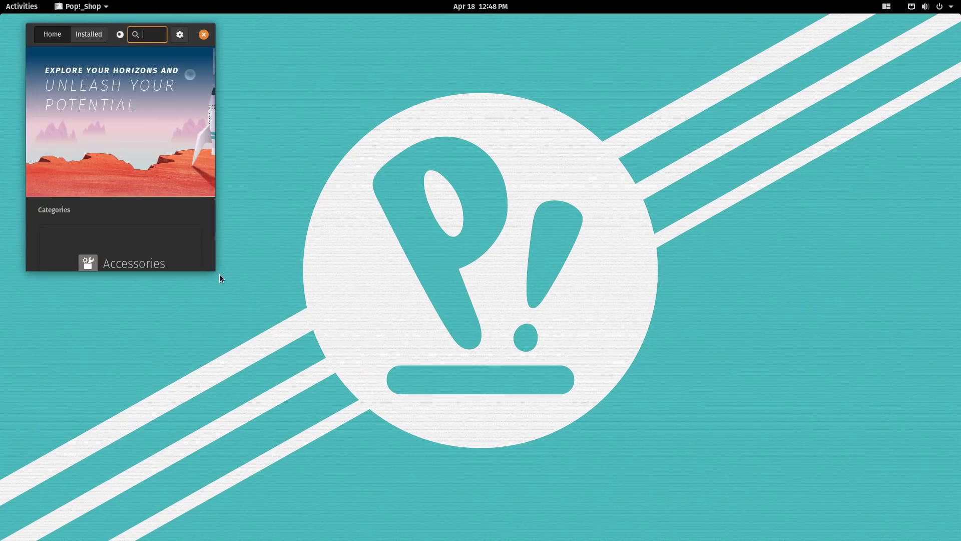
left_click_drag(212, 269, 871, 471)
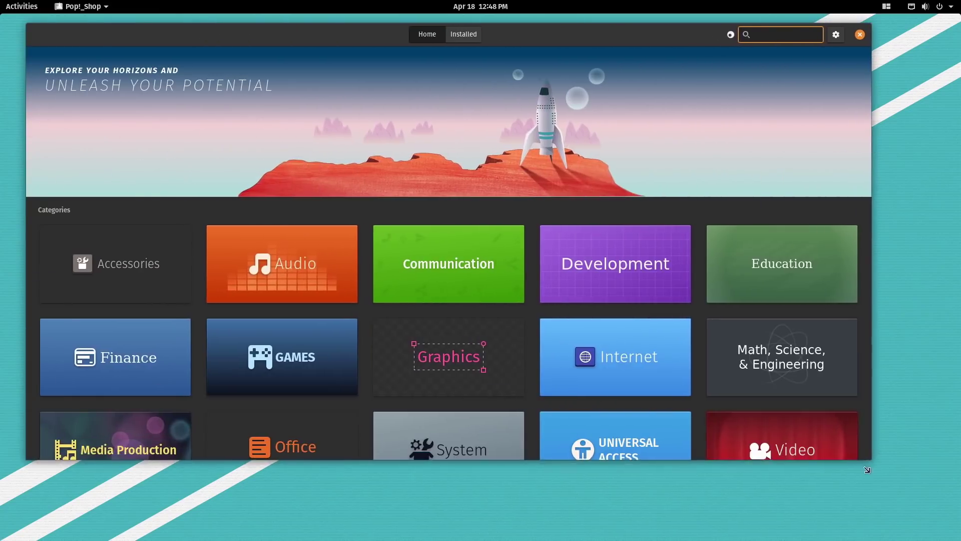
Search 'gimp', view the GNU Image Manipulation Program details, then clear the search
type("gimp")
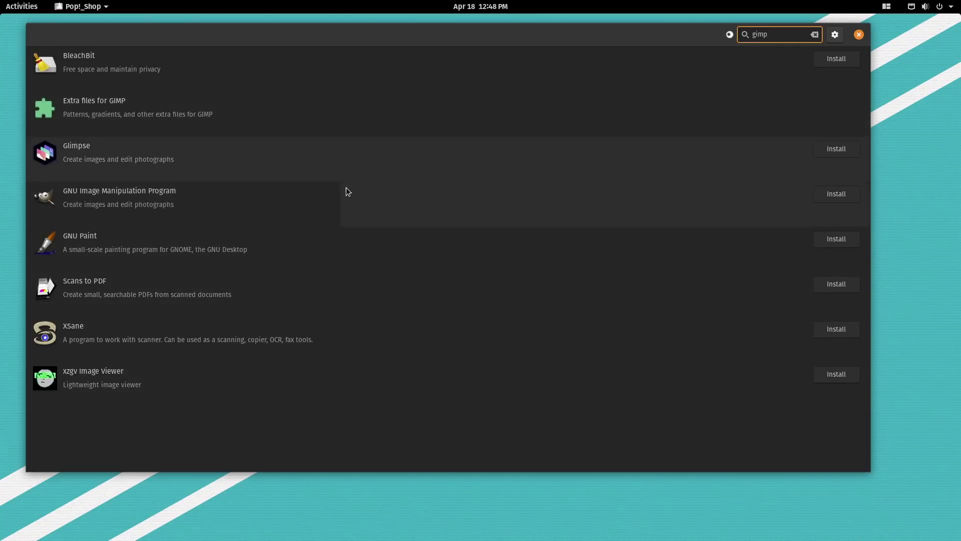
left_click(344, 192)
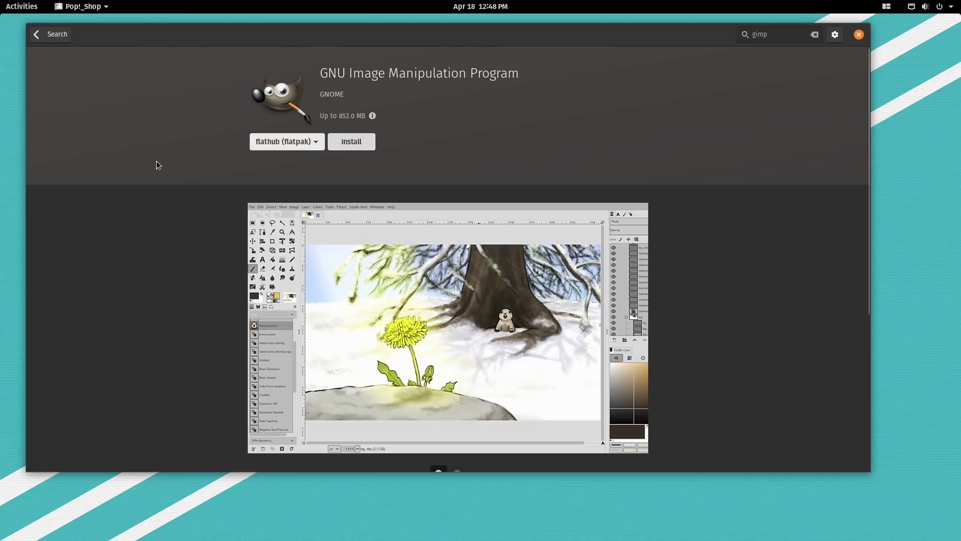
left_click(37, 34)
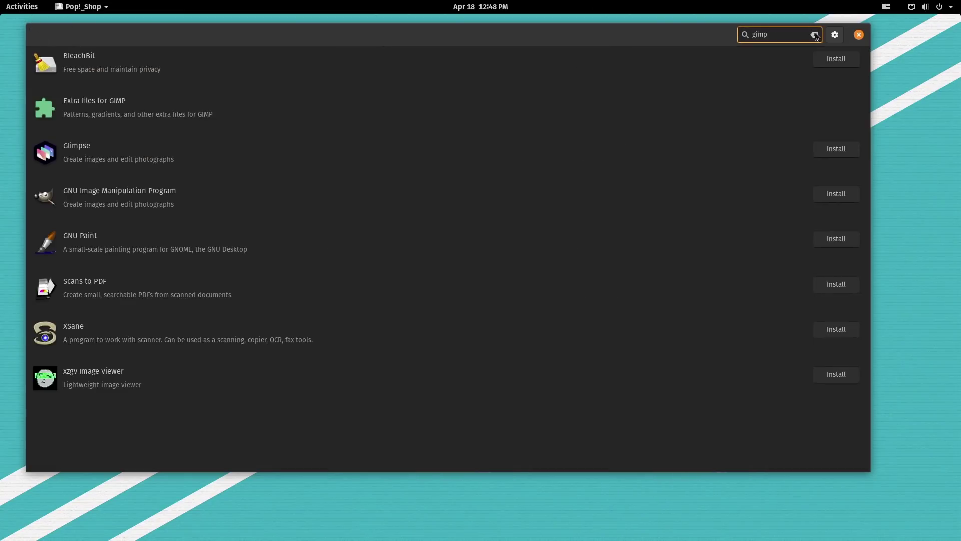
left_click(815, 35)
Search 'gnu im' and browse the results, then search 'kdenl' instead
type("g")
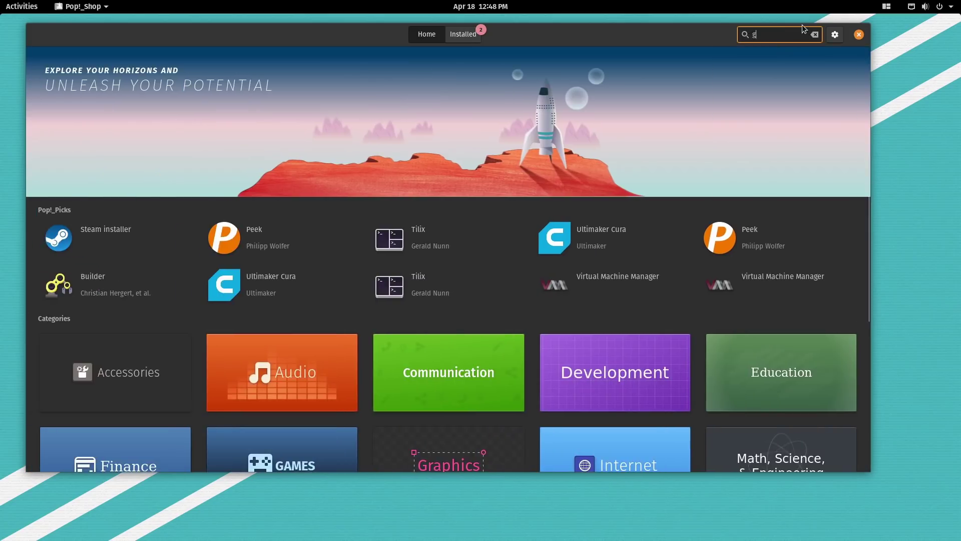
type("nu image")
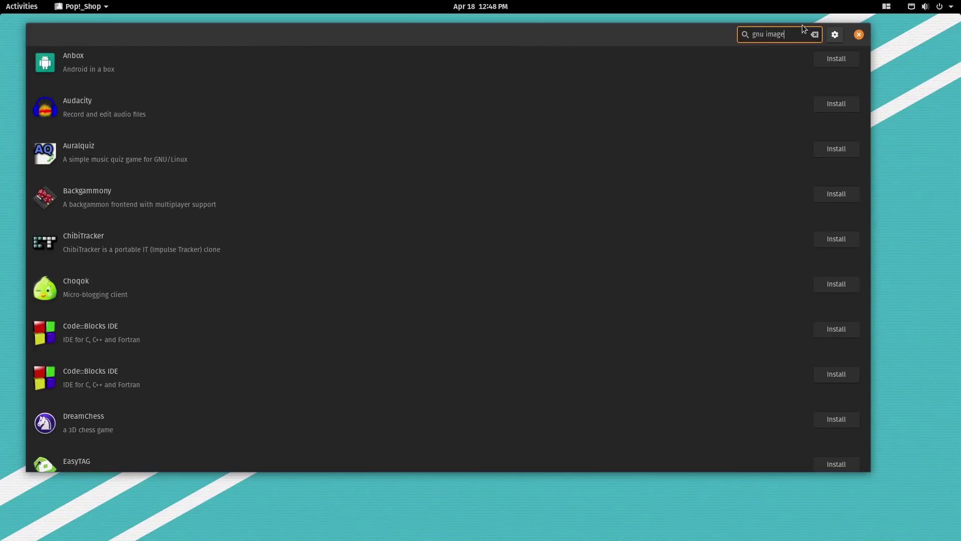
scroll(532, 219, "down", 1)
scroll(529, 222, "down", 10)
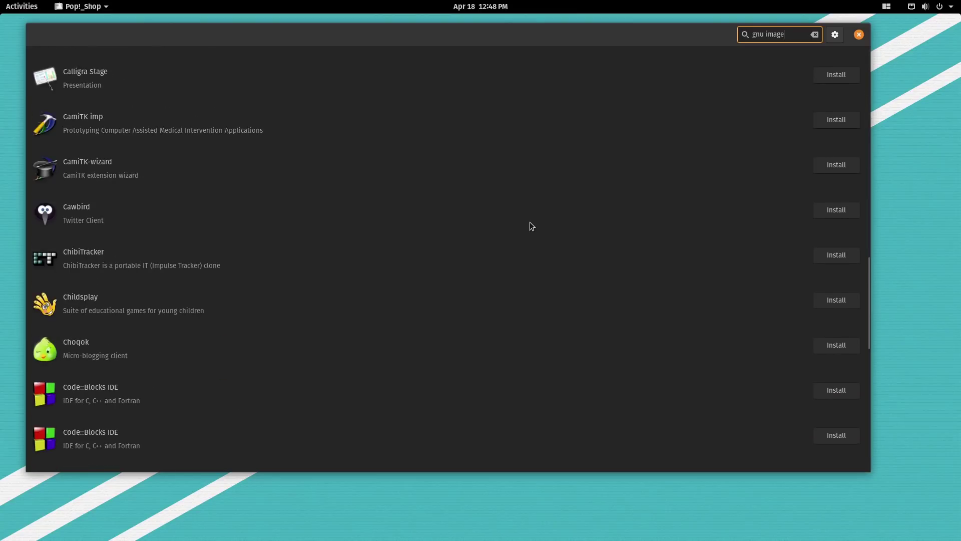
scroll(531, 226, "down", 3)
scroll(532, 226, "up", 15)
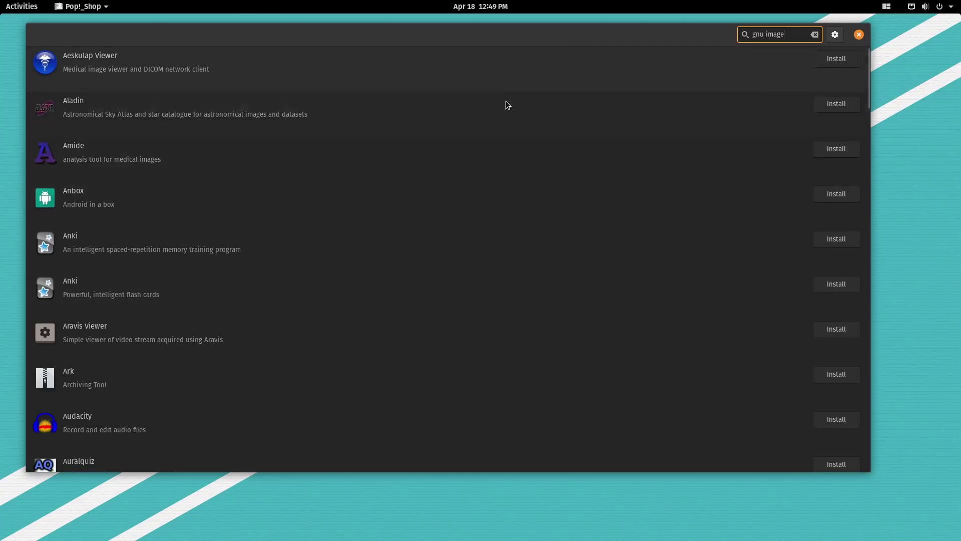
left_click(815, 34)
type("kdenl")
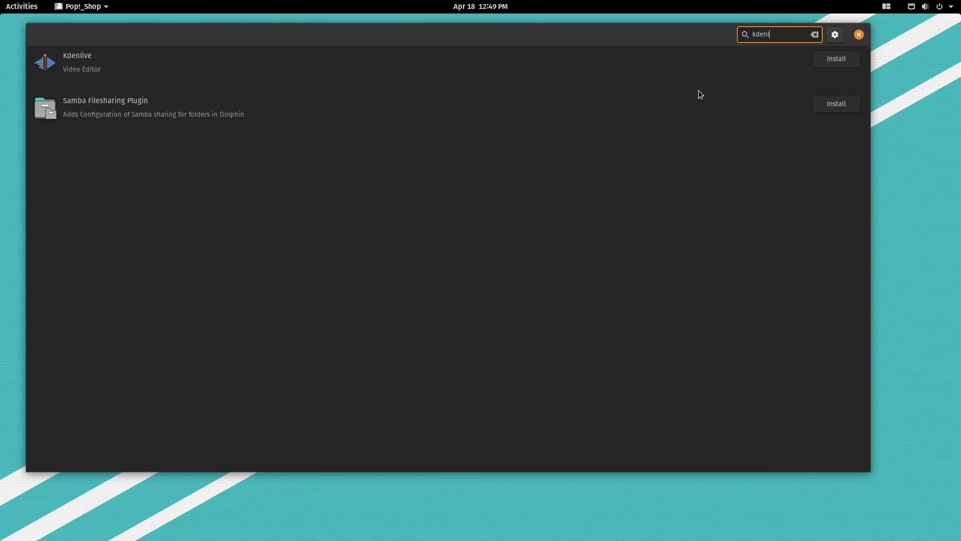
View Kdenlive's details and install sources, leaving them unchanged, then clear the search
left_click(321, 66)
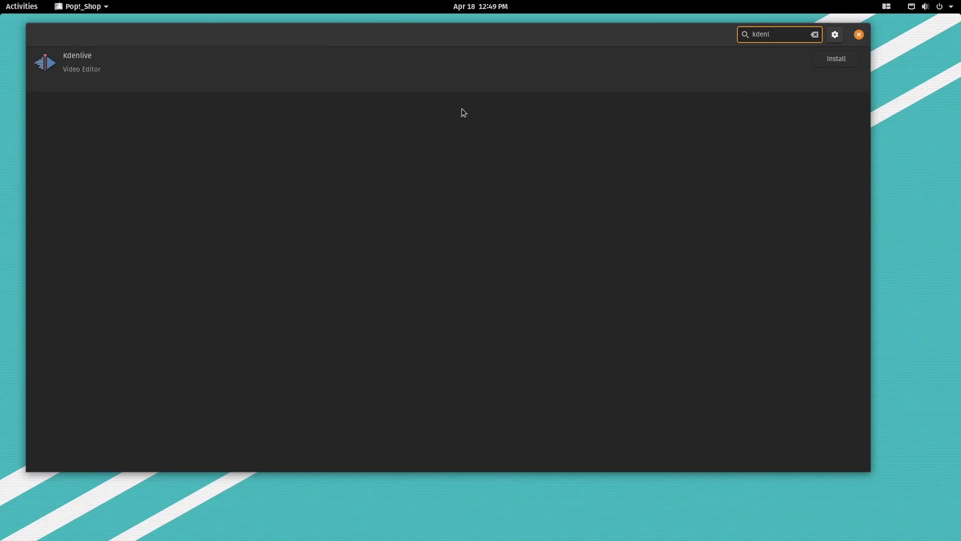
left_click(503, 89)
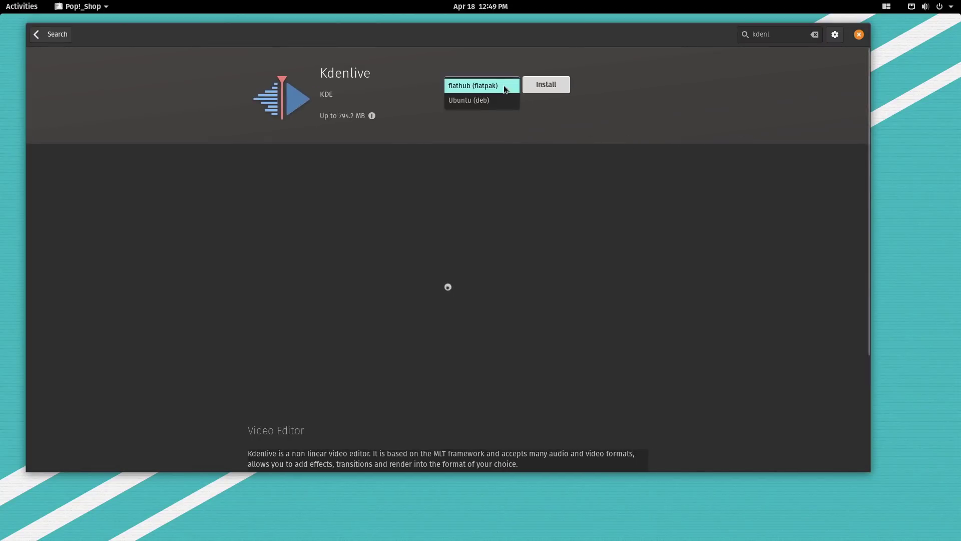
left_click(621, 105)
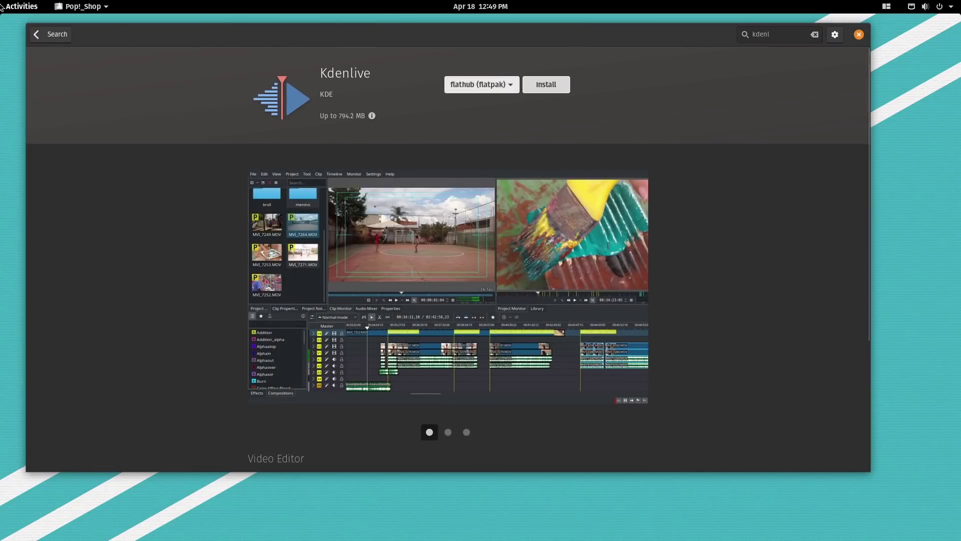
left_click(59, 35)
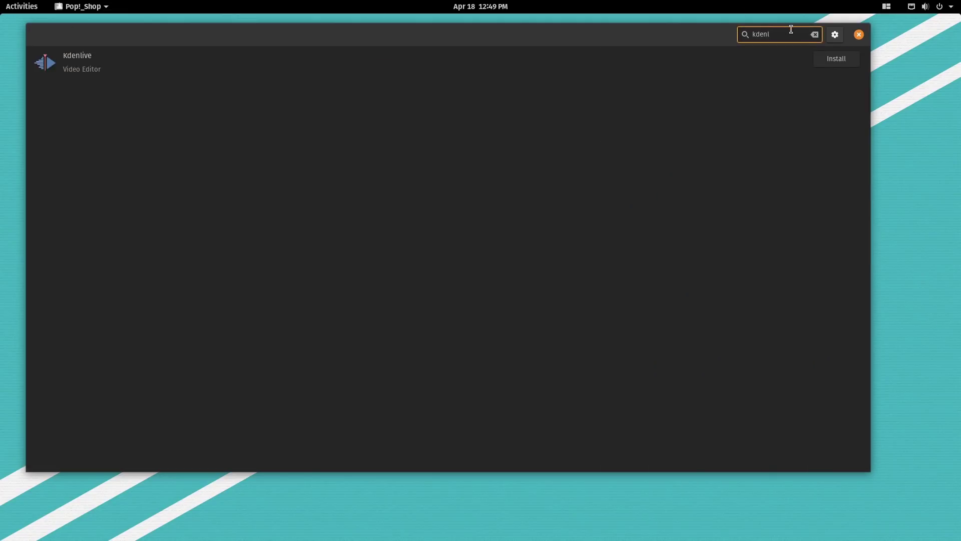
left_click(814, 35)
Search 'thunderbird', choose the flathub (flatpak) source on its page, then clear the search
type("th")
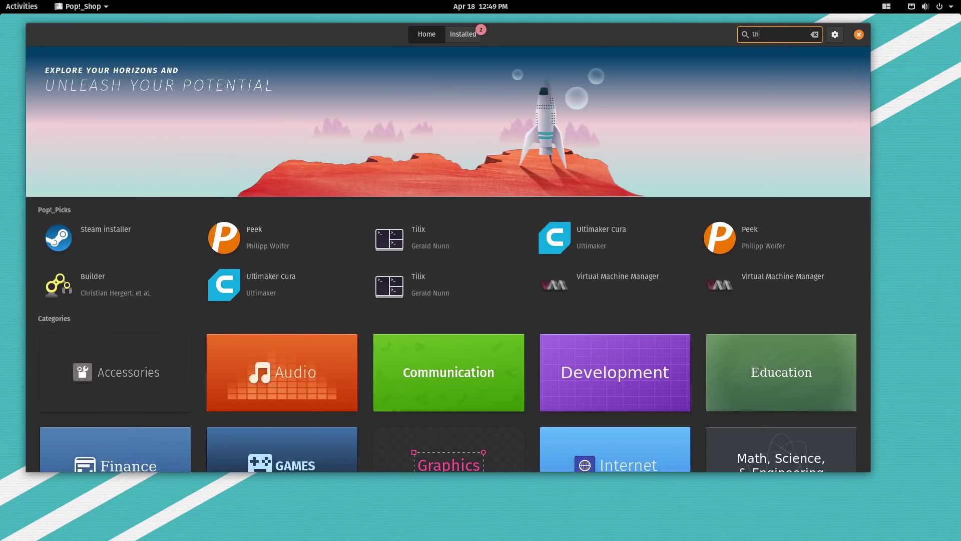
type("underbird")
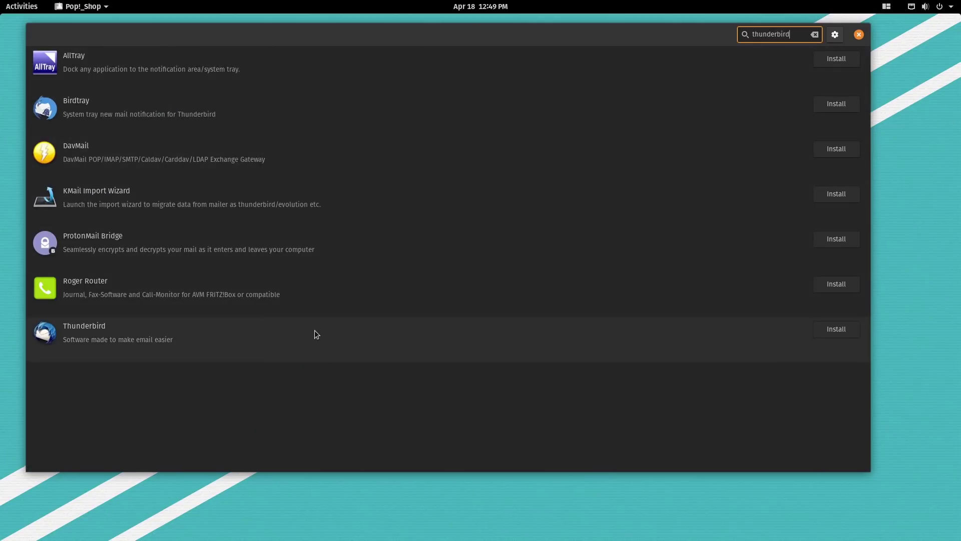
left_click(316, 333)
left_click(521, 81)
left_click(518, 100)
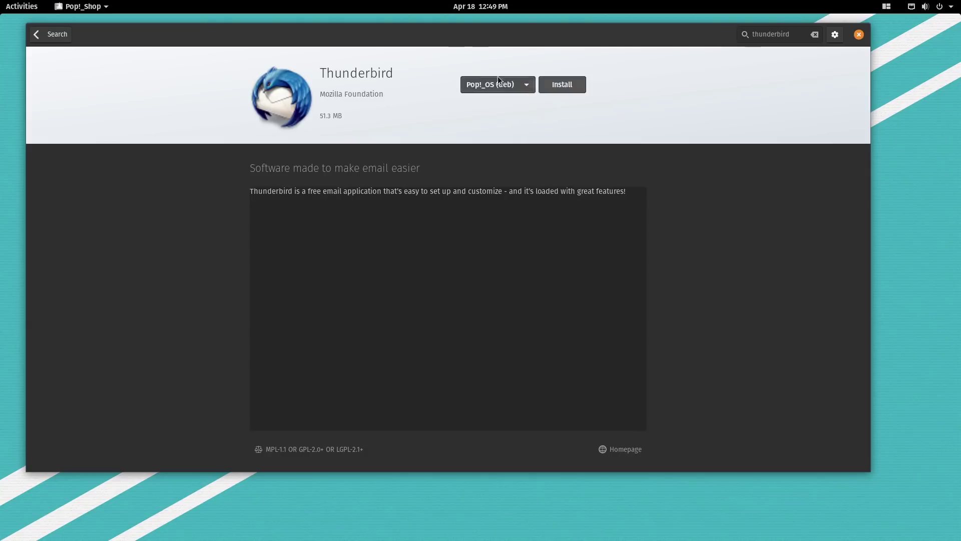
left_click(37, 34)
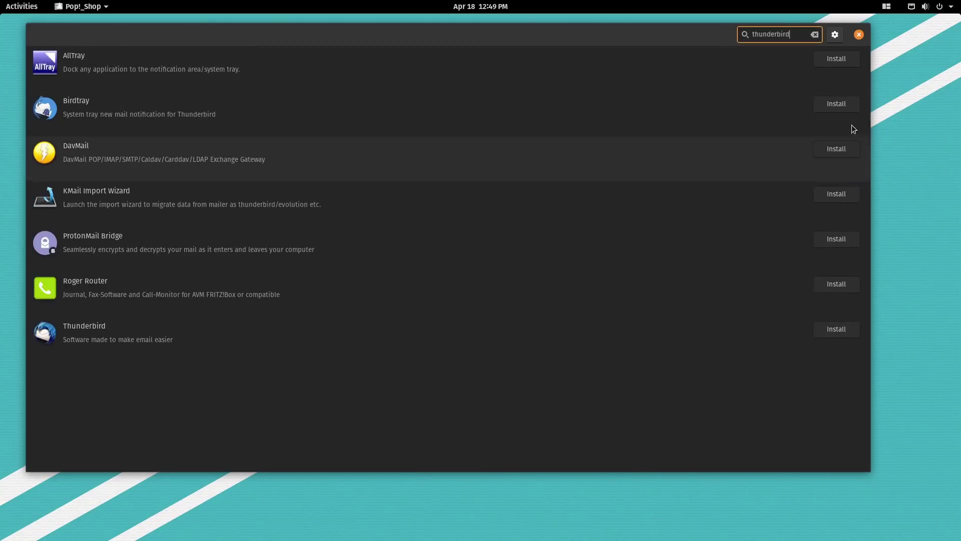
left_click(815, 35)
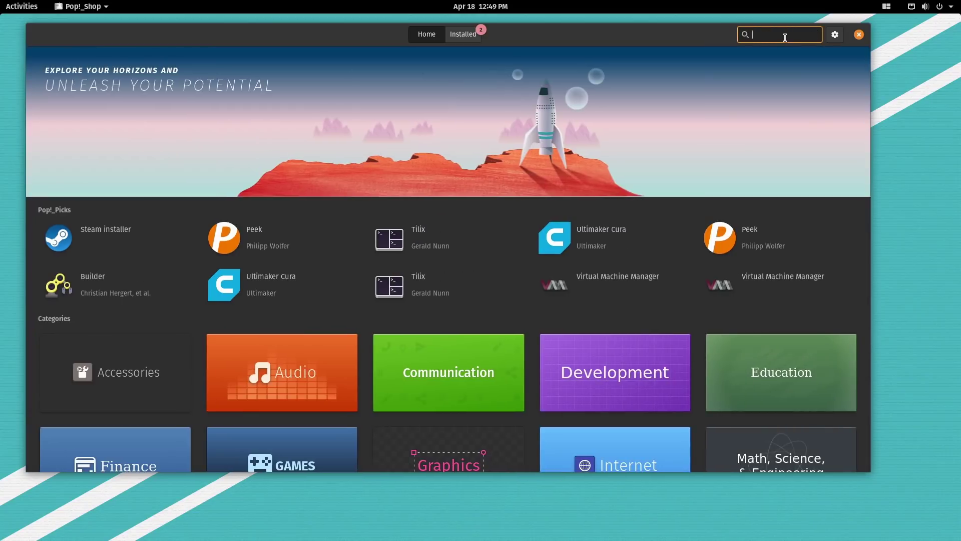
Search 'simplescreen', view the SimpleScreenRecorder page, then erase the search
type("simplescr")
type("e")
key("BackSpace")
type("scre")
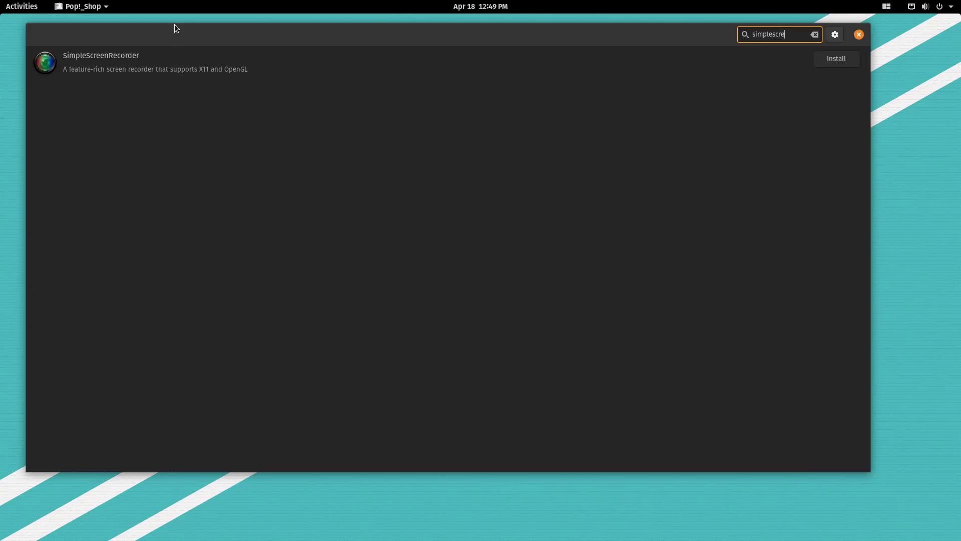
left_click(183, 57)
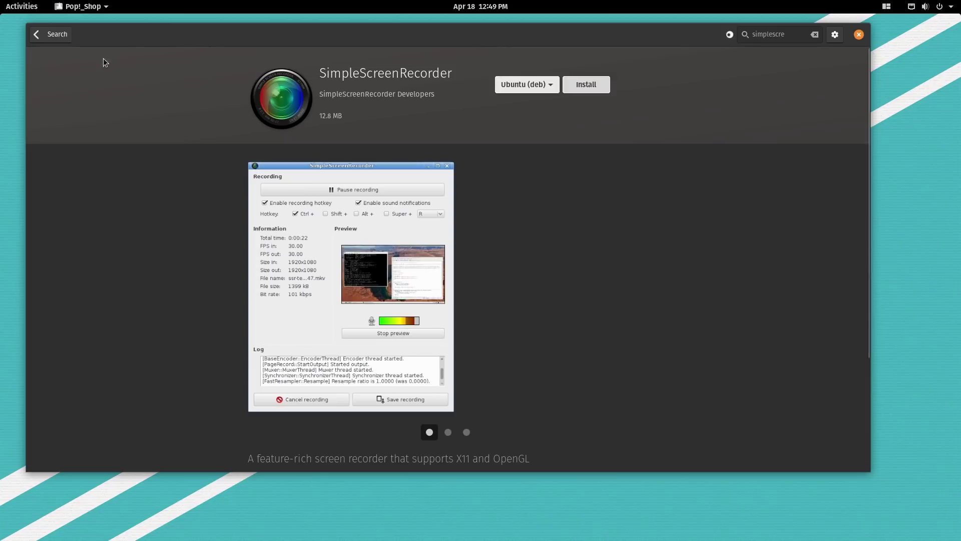
left_click(44, 27)
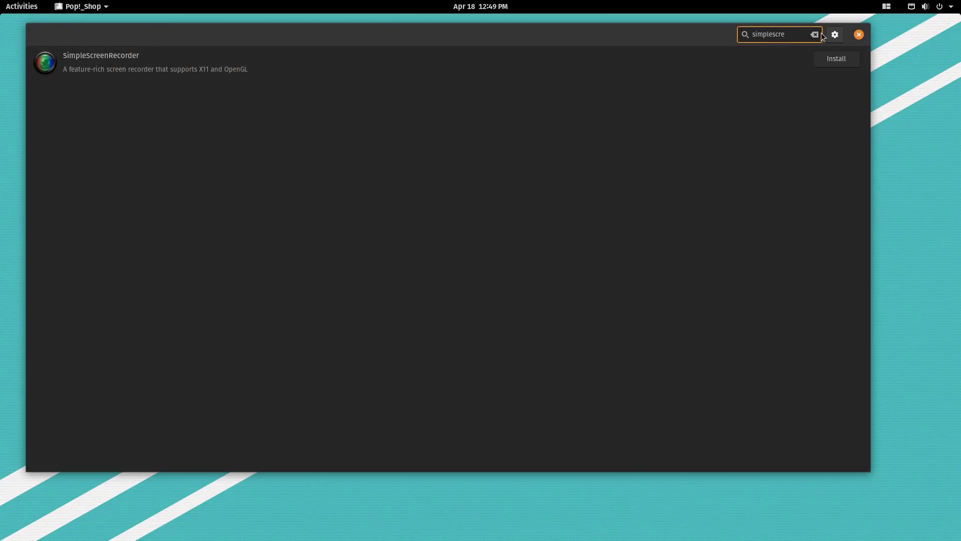
key("BackSpace")
key("BackSpace")
key("BackSpace")
key("BackSpace")
key("BackSpace")
key("BackSpace")
Search 'kodi' and open both Kodi listings, checking the flatpak one's package sources
type("ko")
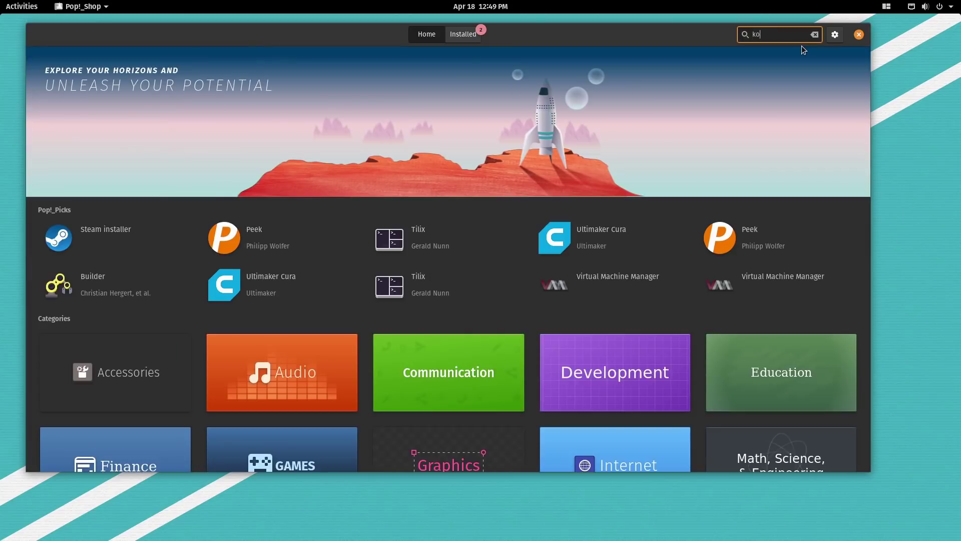
type("di")
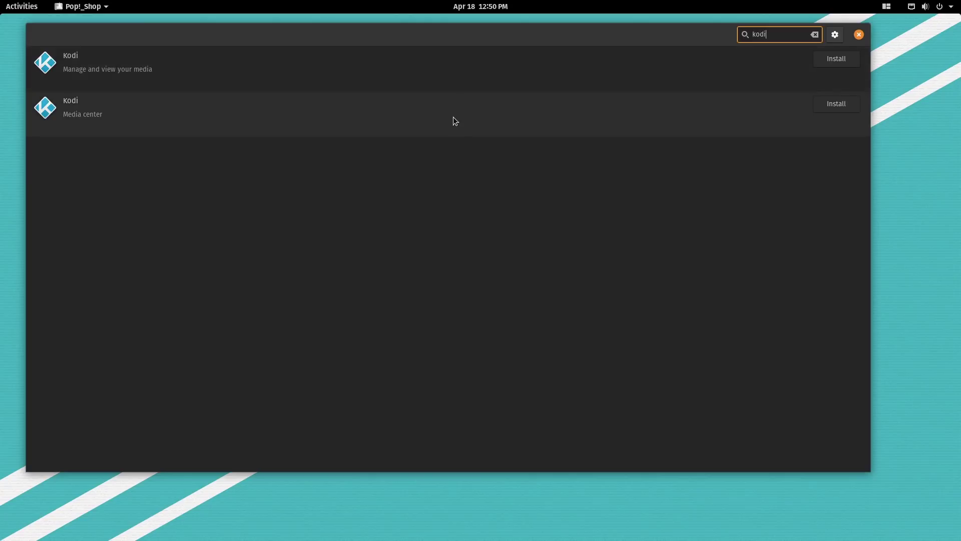
left_click(443, 111)
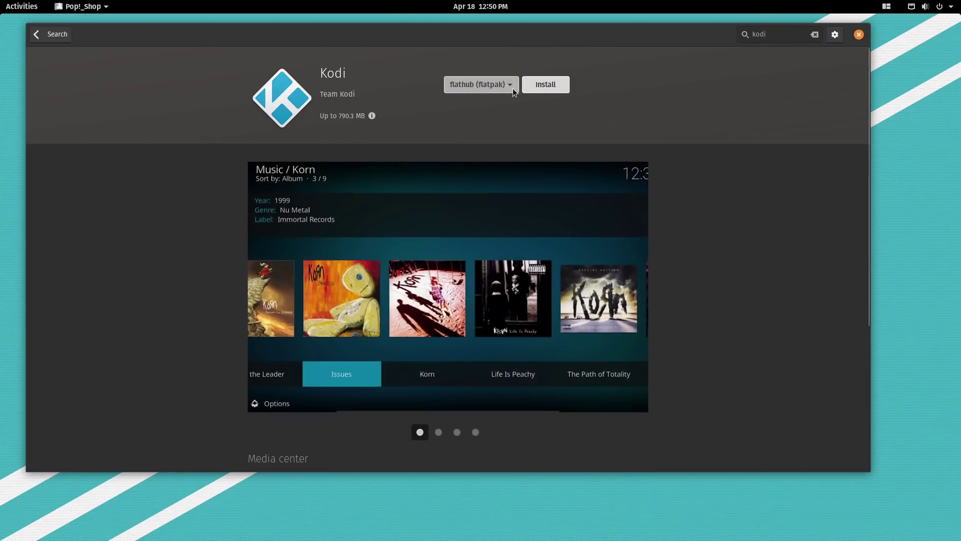
left_click(512, 88)
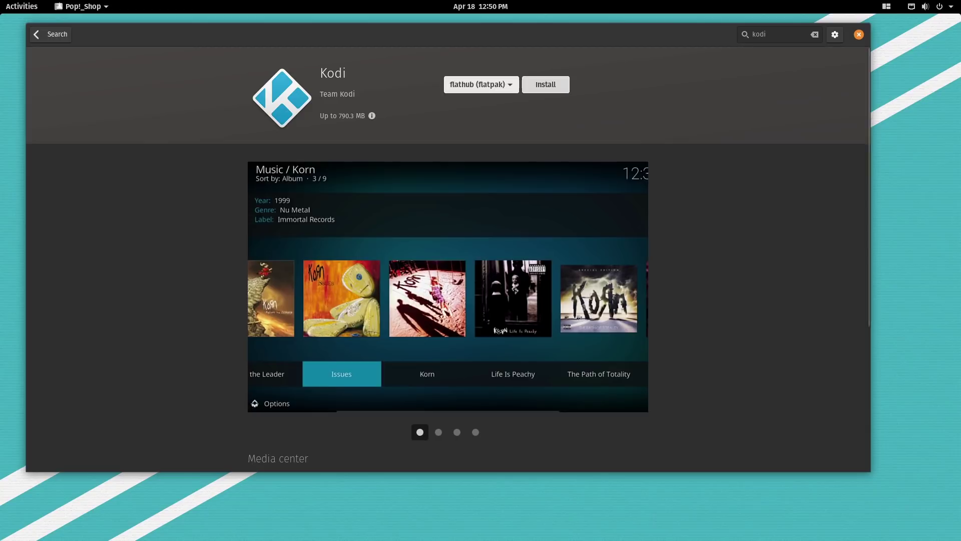
left_click(63, 35)
left_click(587, 76)
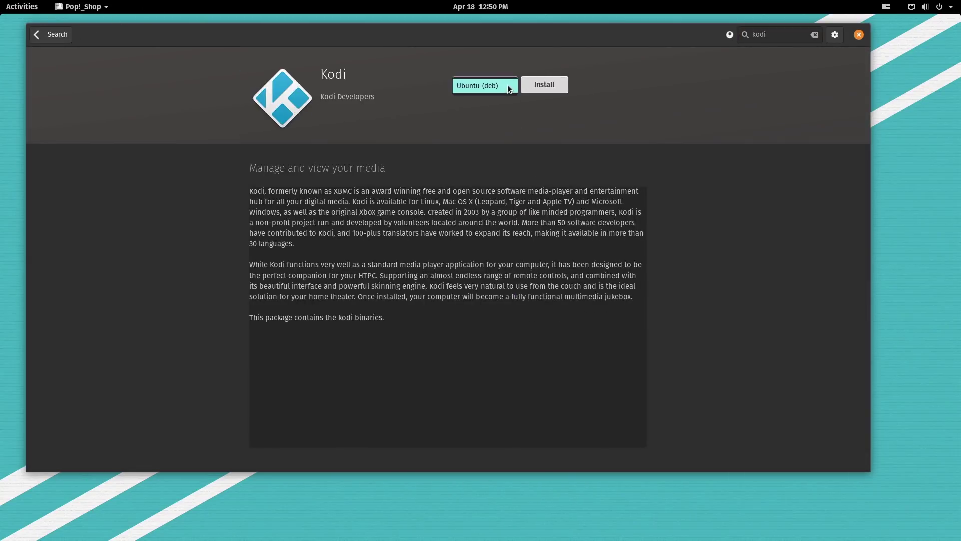
left_click(38, 38)
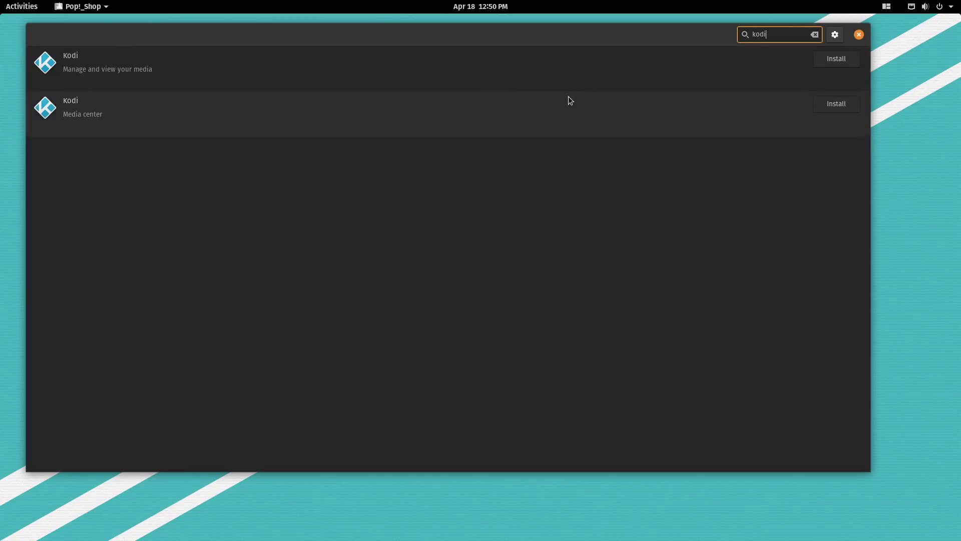
Scroll through the flathub Kodi Media center page twice, then clear the search
left_click(554, 109)
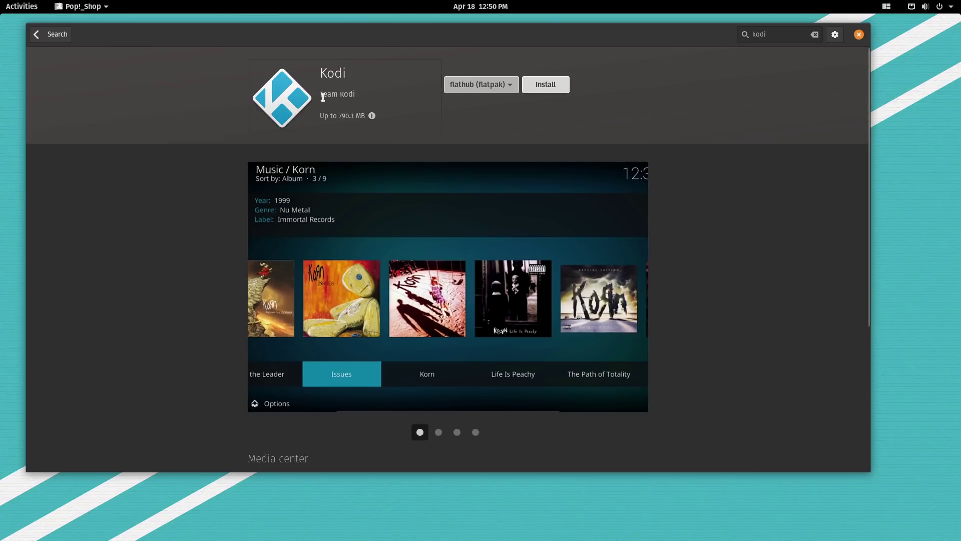
scroll(718, 246, "down", 5)
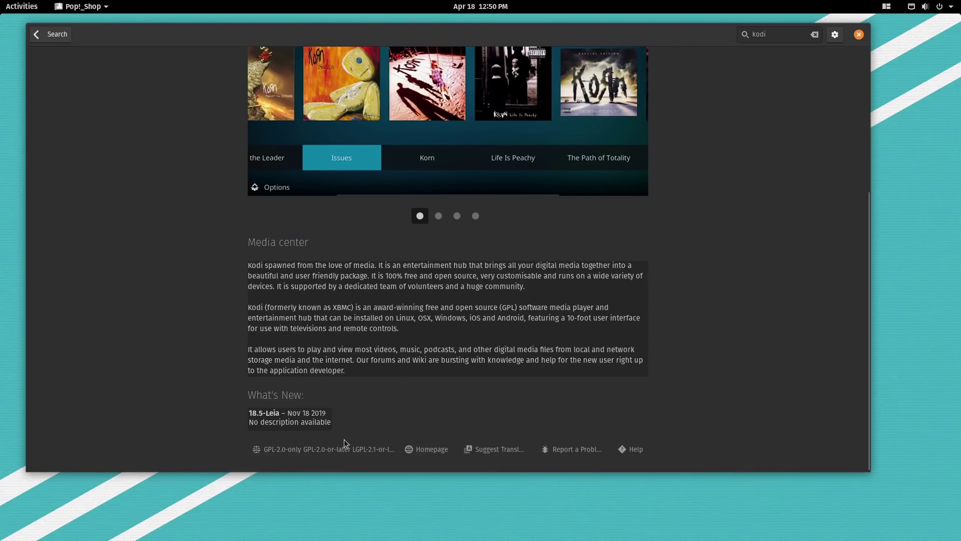
left_click(52, 35)
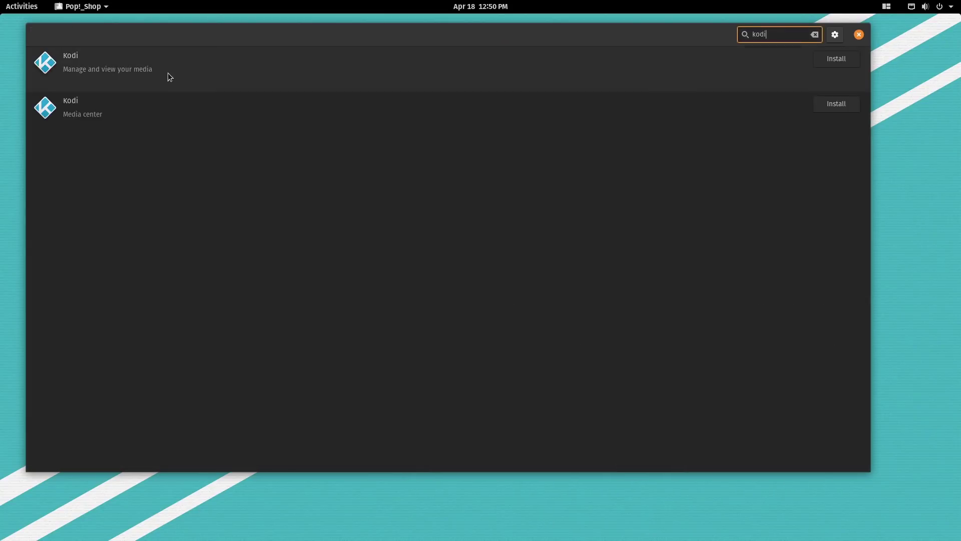
left_click(132, 98)
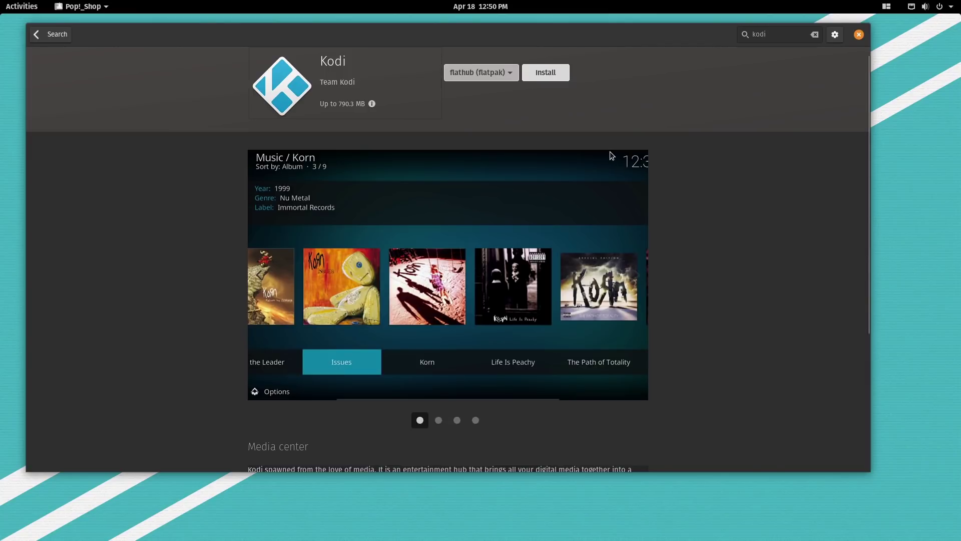
scroll(646, 138, "down", 5)
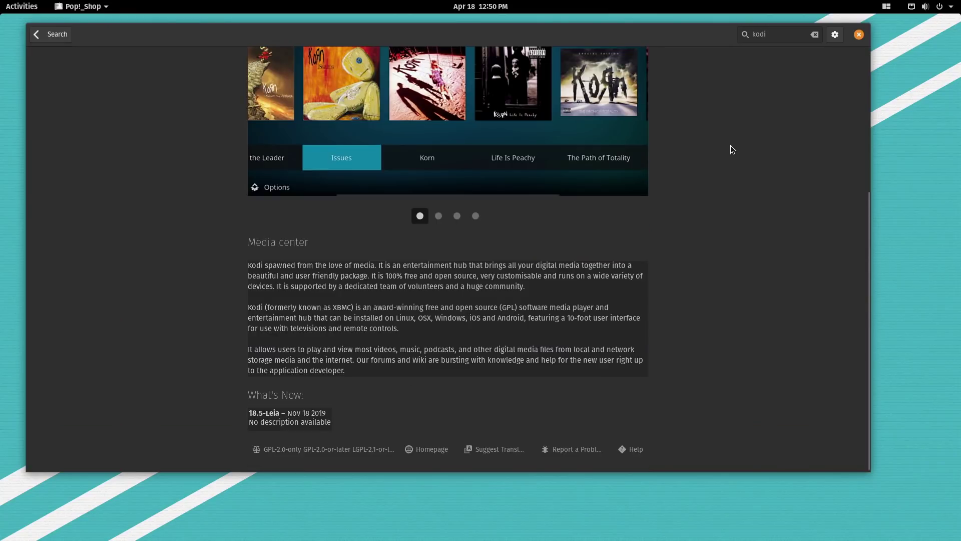
left_click(48, 36)
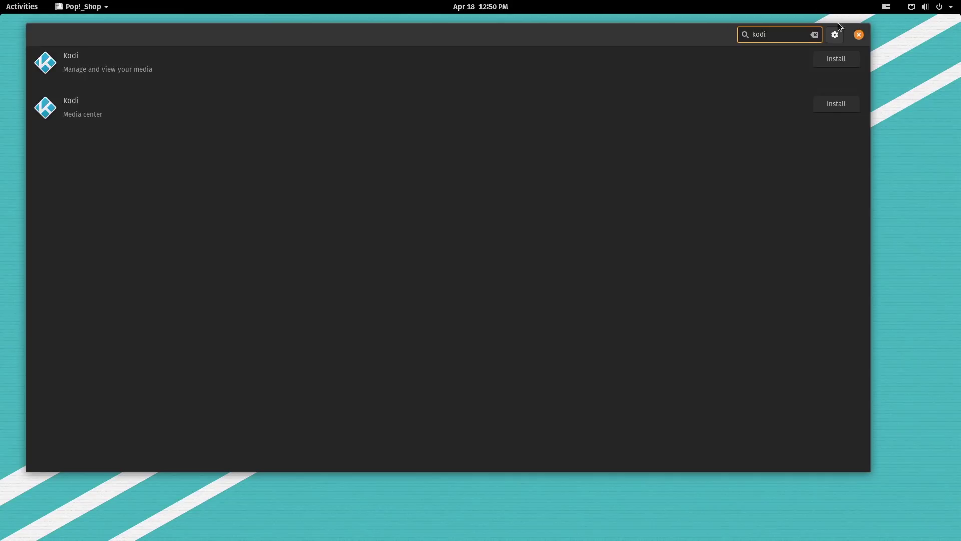
left_click(815, 35)
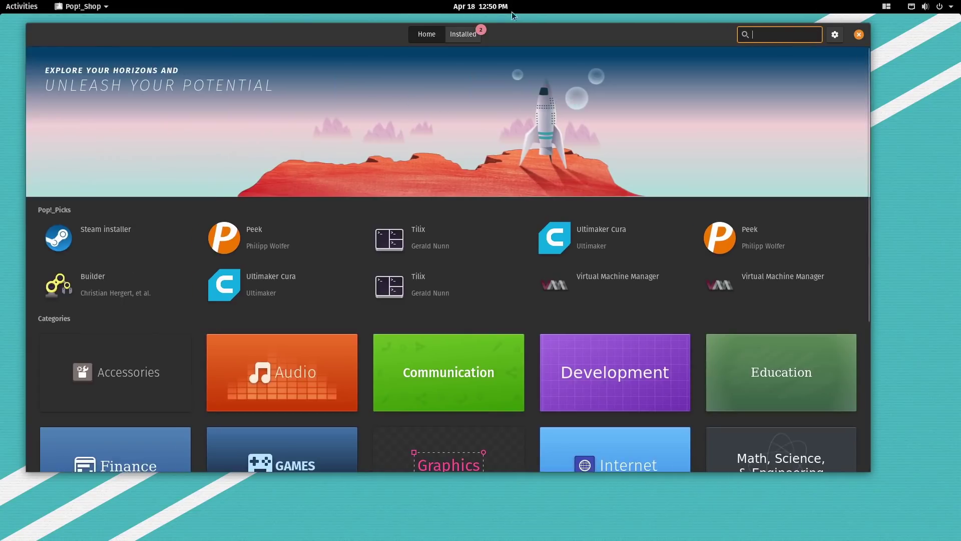
Scroll through the Installed tab with its 2 pending updates, then close Pop!_Shop
left_click(464, 33)
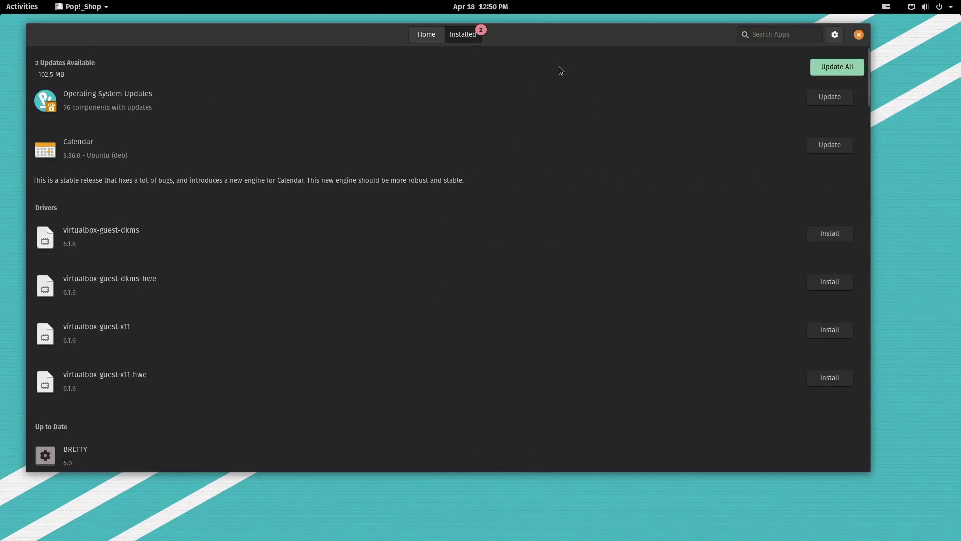
scroll(525, 222, "down", 15)
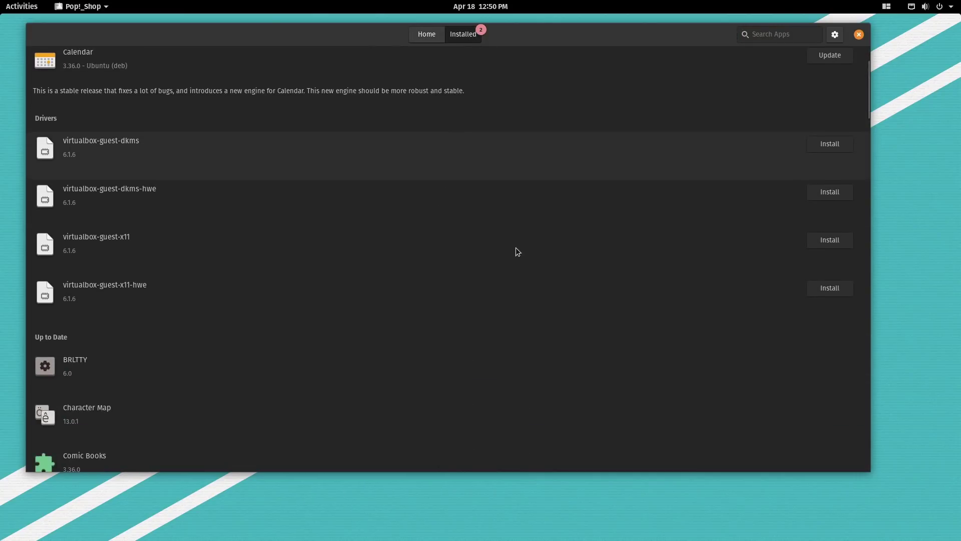
scroll(517, 251, "down", 20)
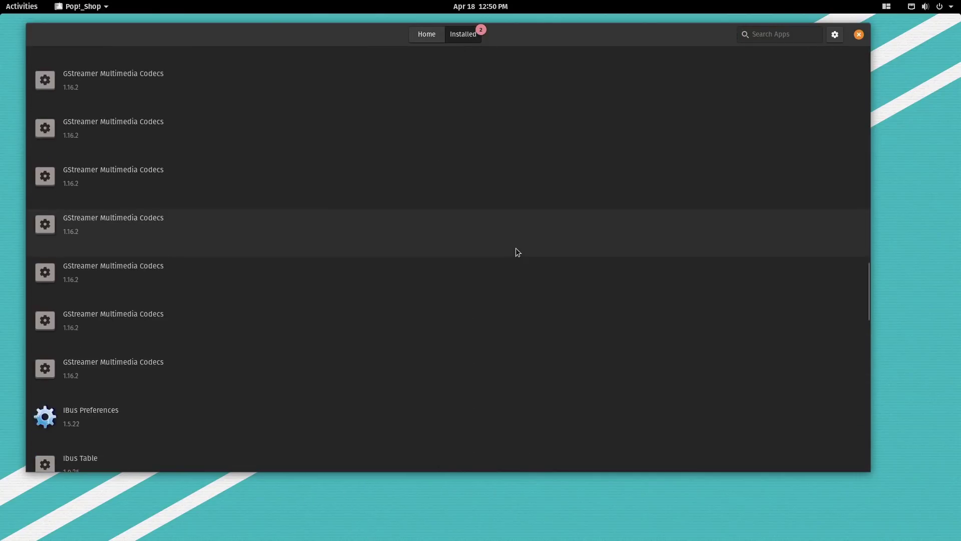
scroll(517, 252, "down", 5)
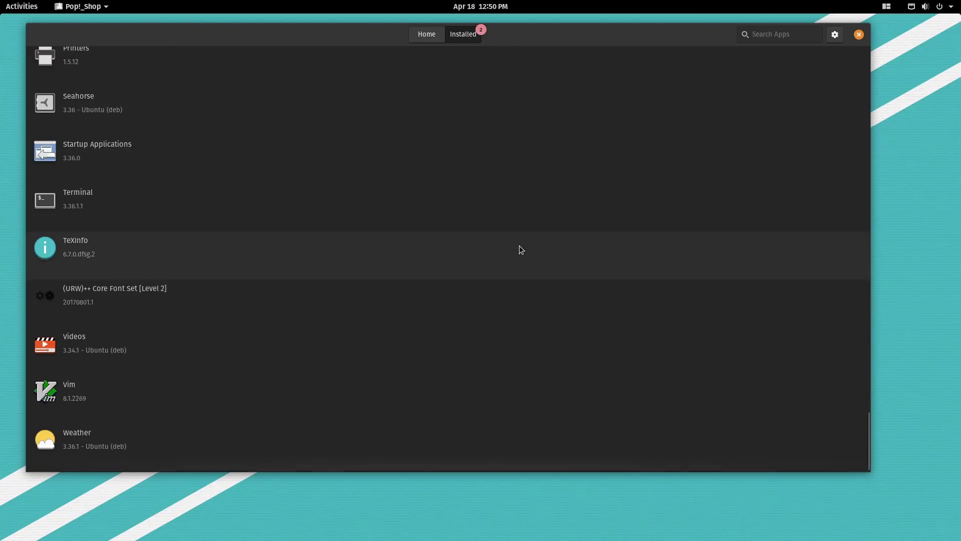
scroll(499, 287, "up", 20)
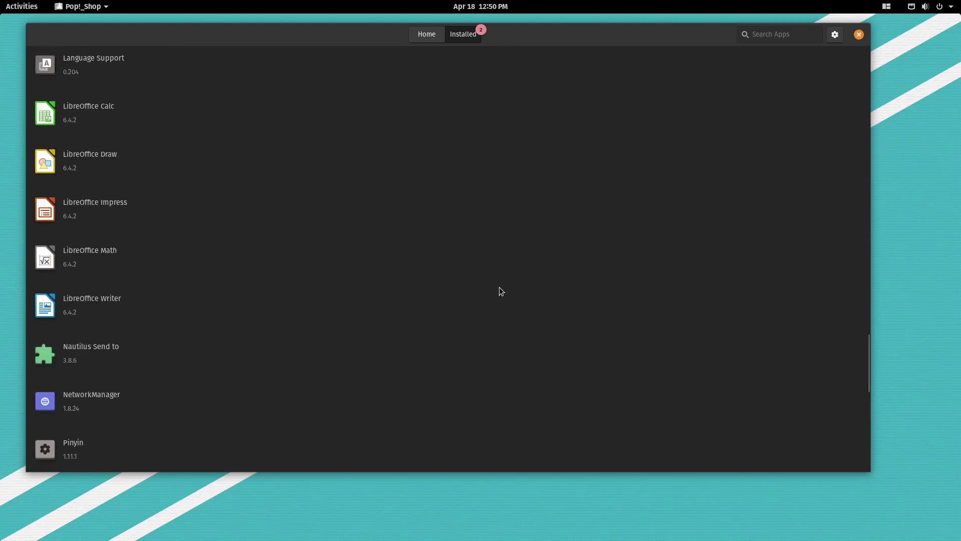
scroll(500, 287, "up", 15)
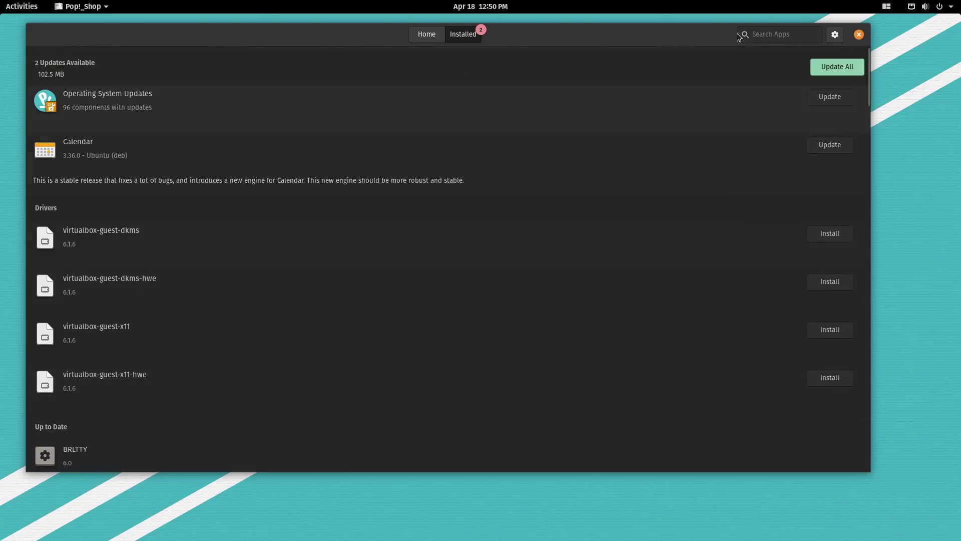
left_click(858, 37)
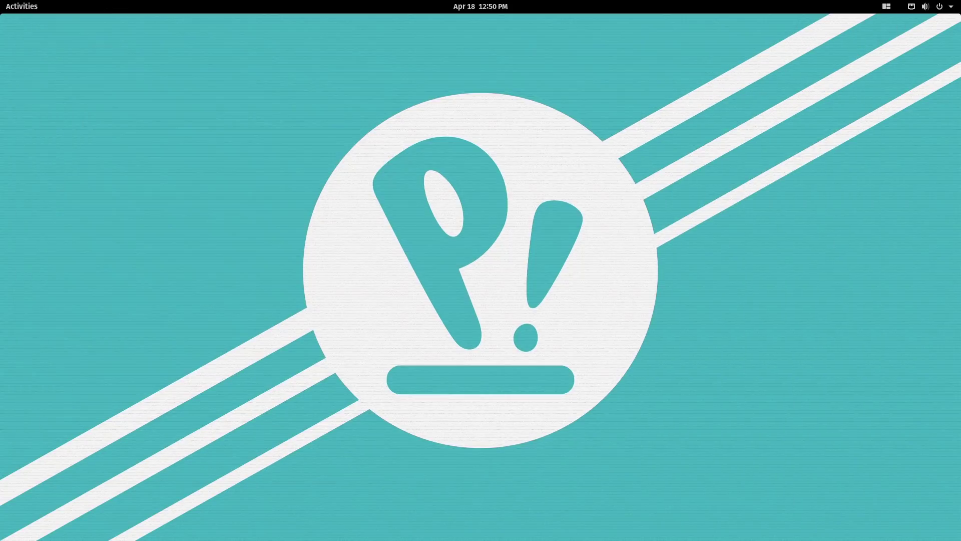
left_click(15, 5)
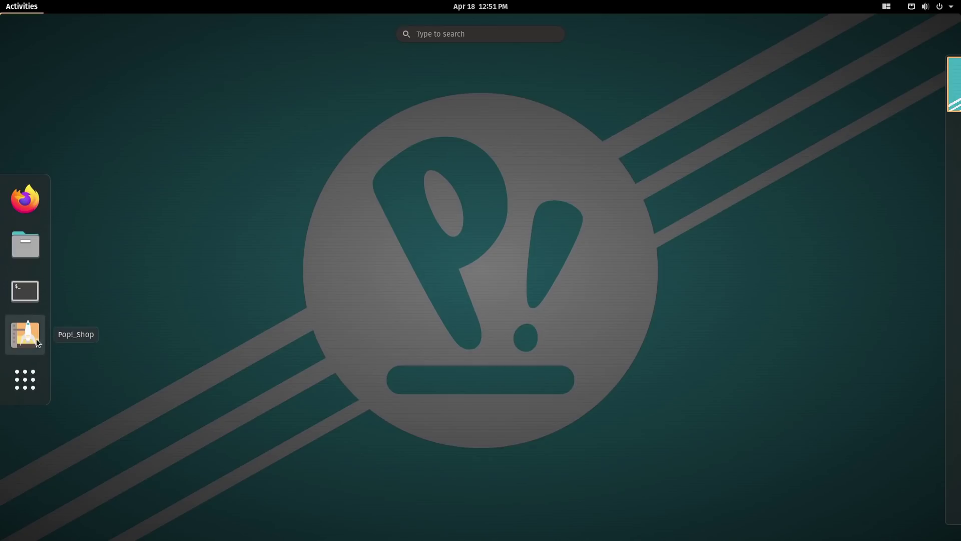
left_click(26, 377)
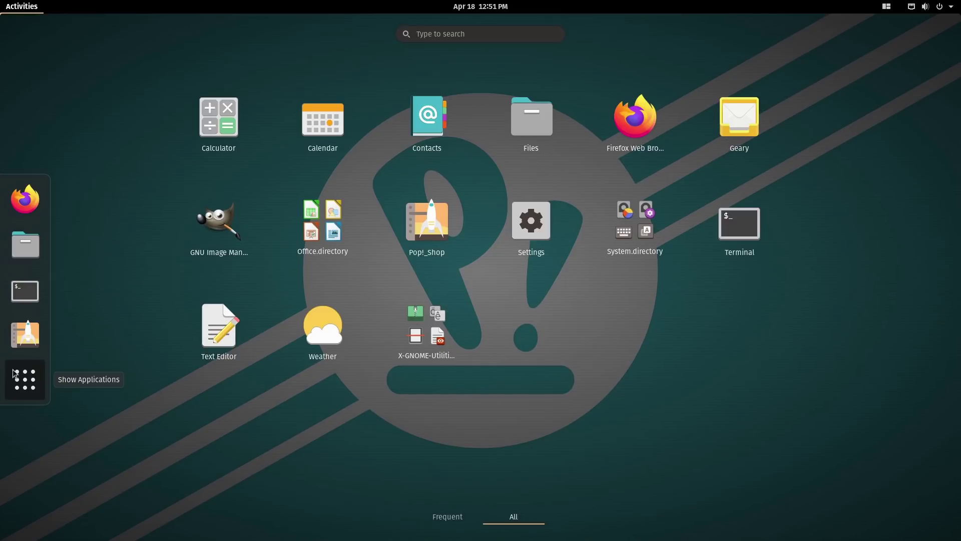
key("Escape")
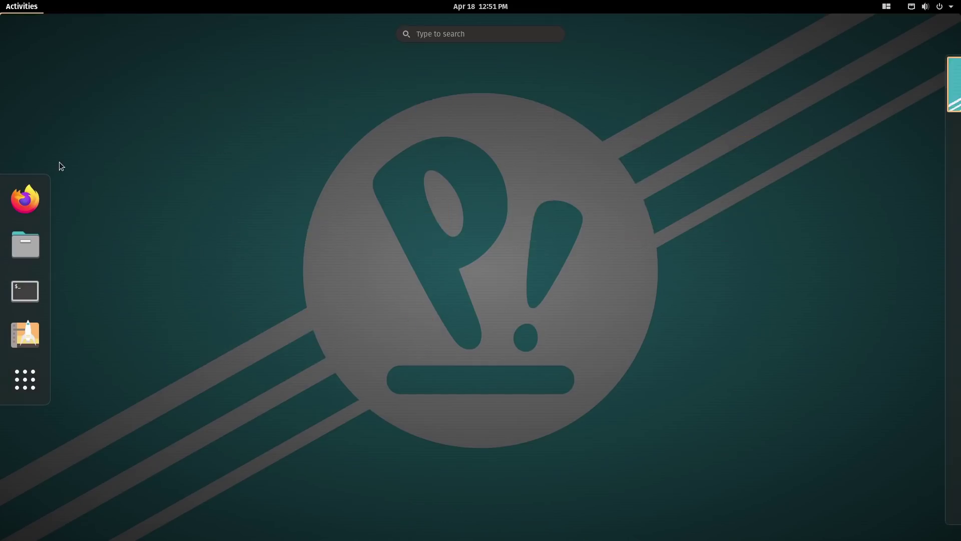
key("Escape")
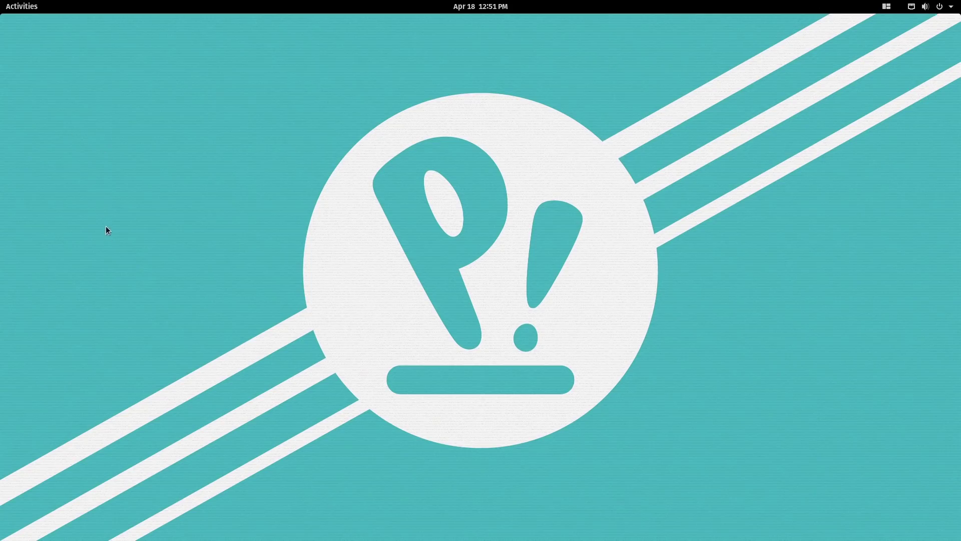
left_click(29, 9)
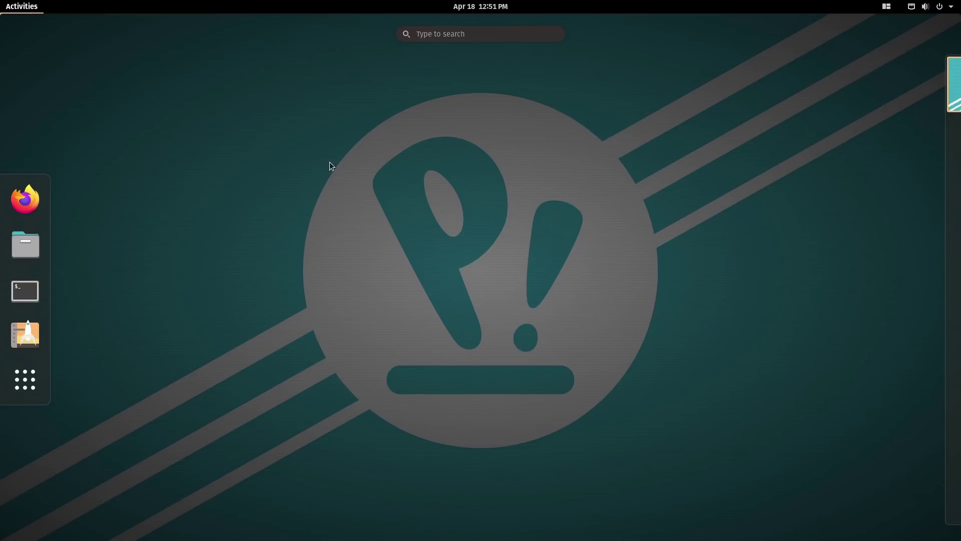
key("Escape")
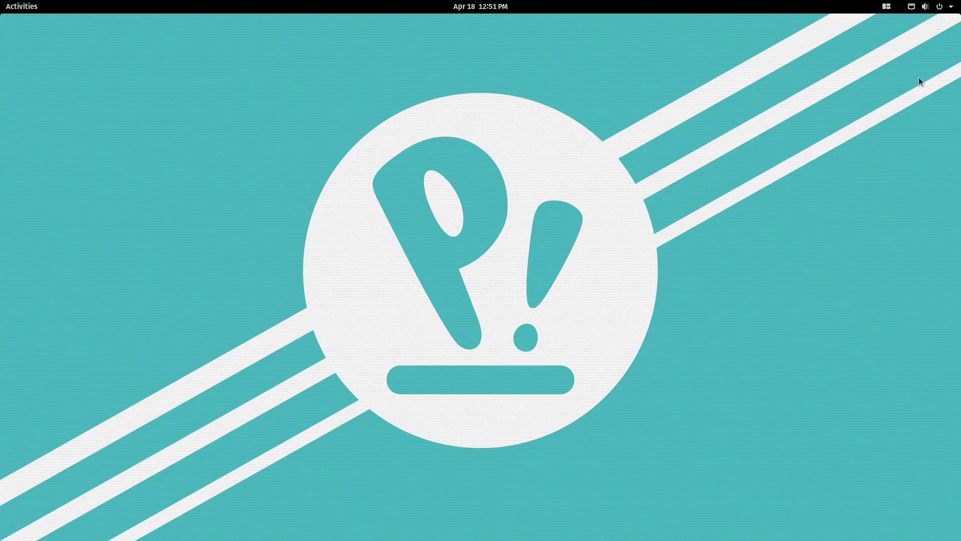